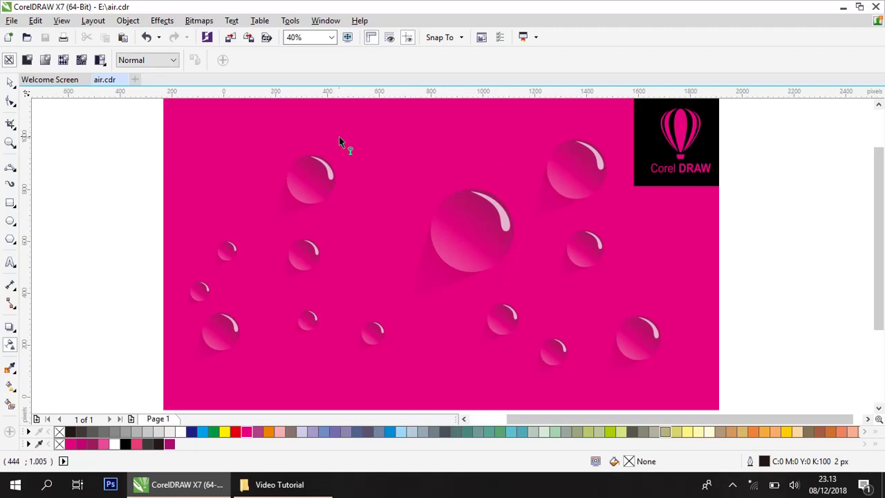
# Step: Create a new 1512 × 850 px document in CMYK colour mode at 300 dpi
pyautogui.click(11, 21)
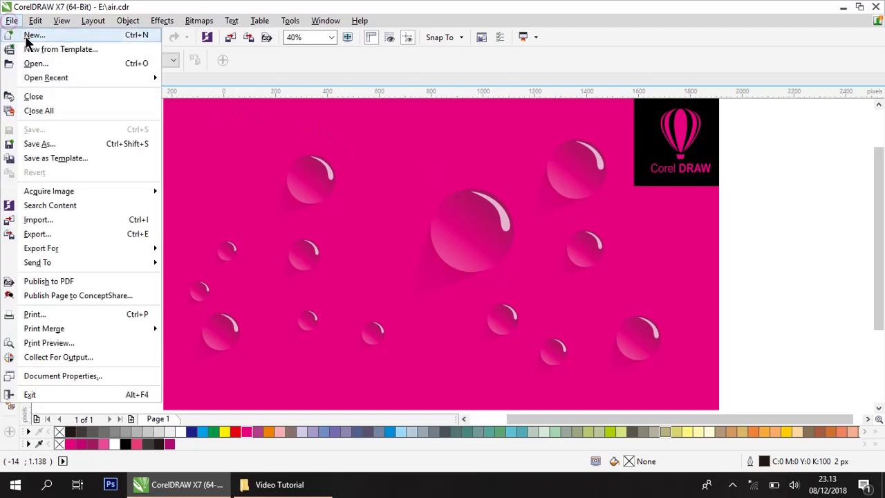
pyautogui.click(31, 35)
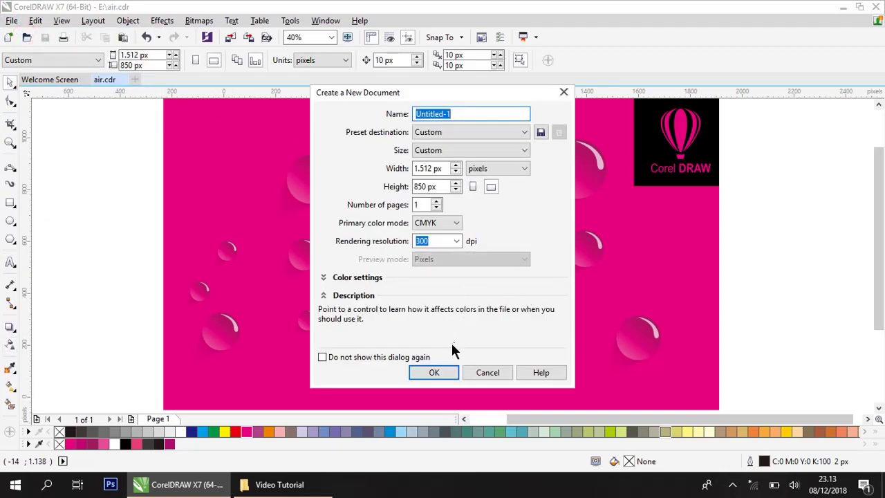
pyautogui.click(433, 373)
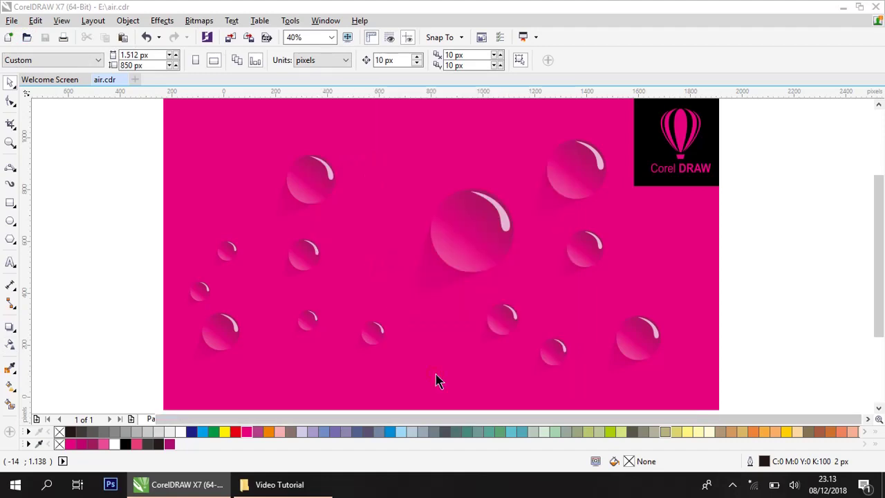
# Step: Add a rectangle covering the whole page and fill it with Magenta (C:0 M:100 Y:0 K:0)
pyautogui.scroll(-2, 365, 294)
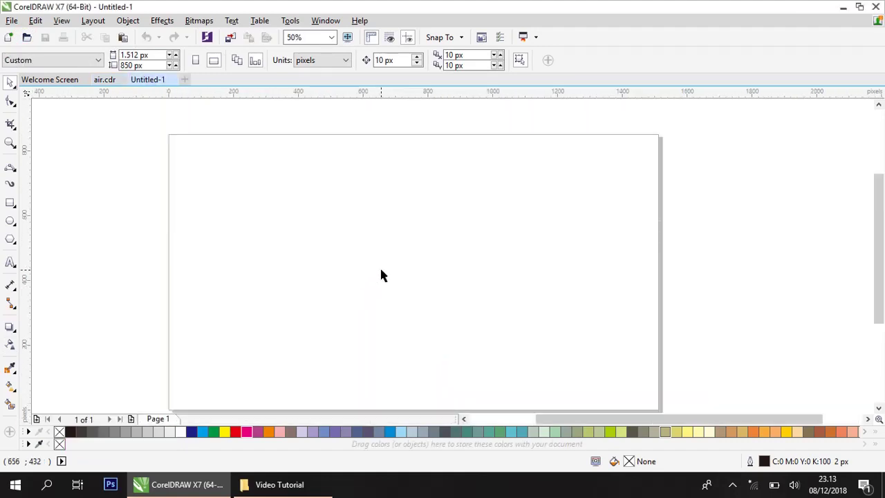
pyautogui.scroll(-1, 878, 252)
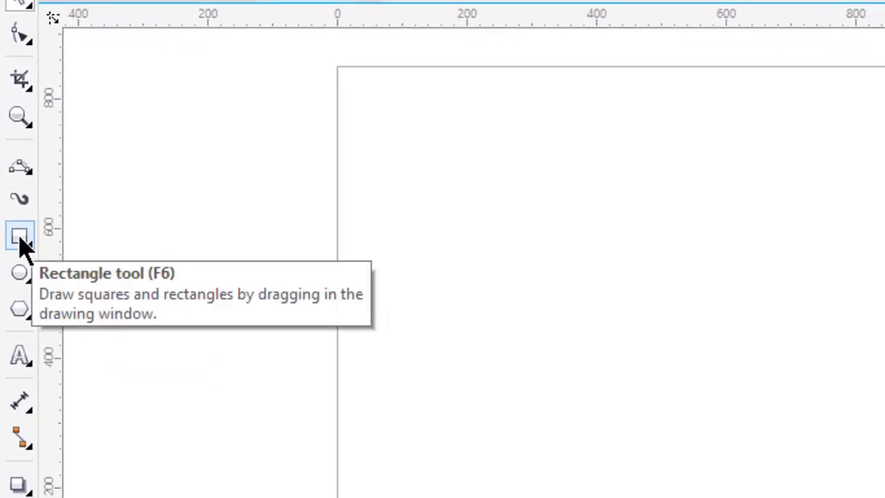
pyautogui.doubleClick(20, 238)
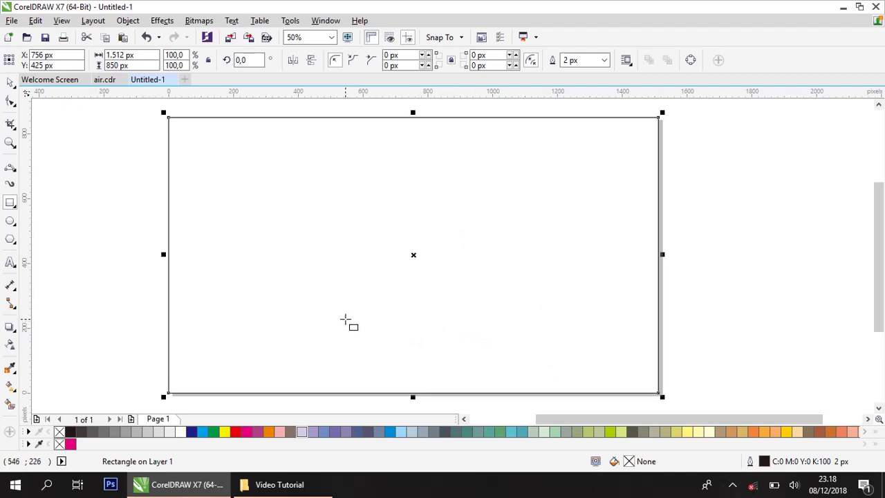
pyautogui.click(248, 433)
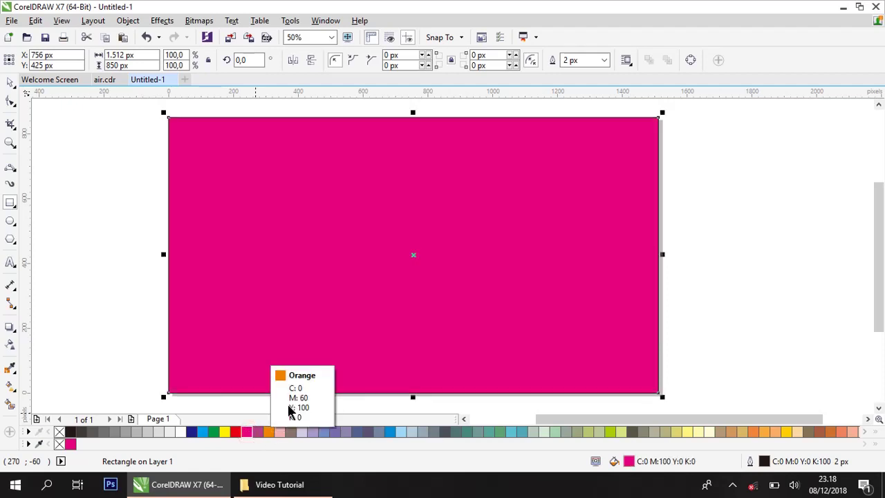
# Step: Draw a circle about 506 px in diameter near the middle of the magenta background
pyautogui.click(12, 225)
pyautogui.click(35, 220)
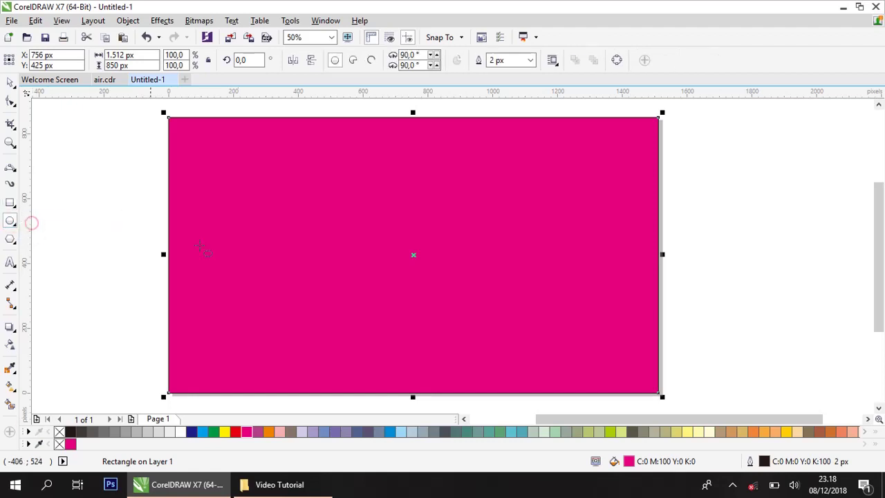
pyautogui.click(316, 170)
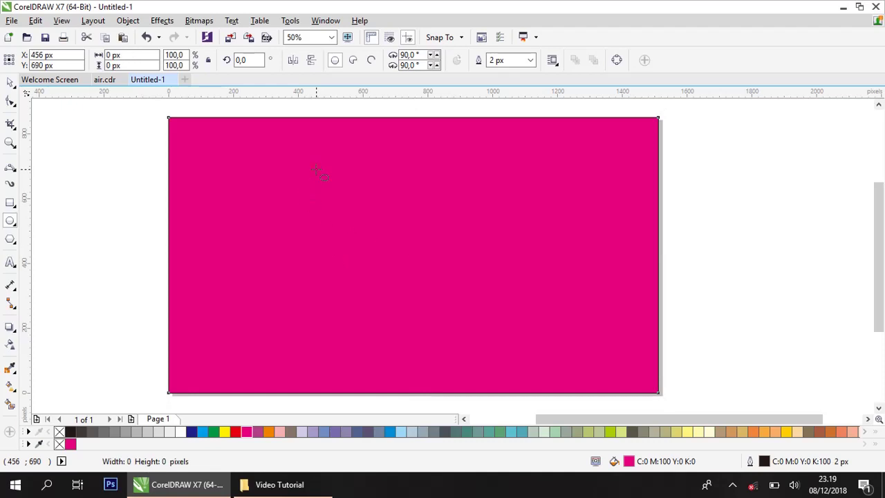
pyautogui.moveTo(316, 169); pyautogui.dragTo(484, 337)
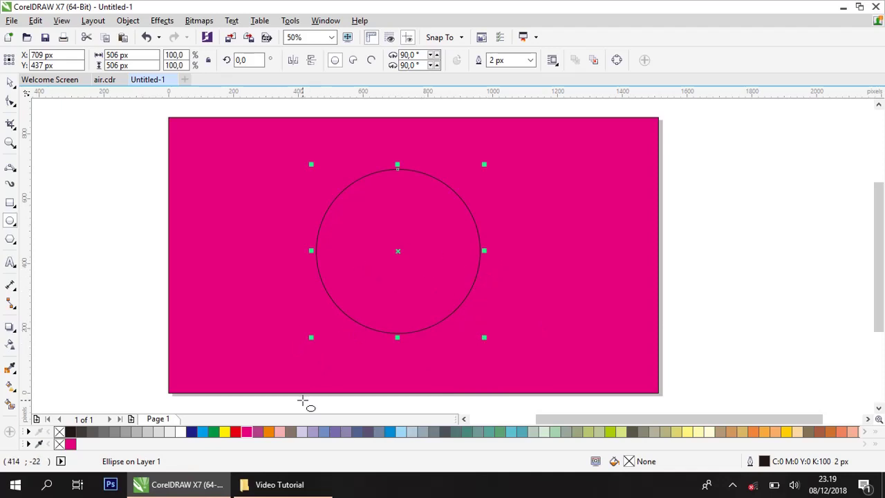
# Step: Fill the circle with the dark magenta shade C:43 M:100 Y:44 K:0 and remove its outline
pyautogui.click(247, 433)
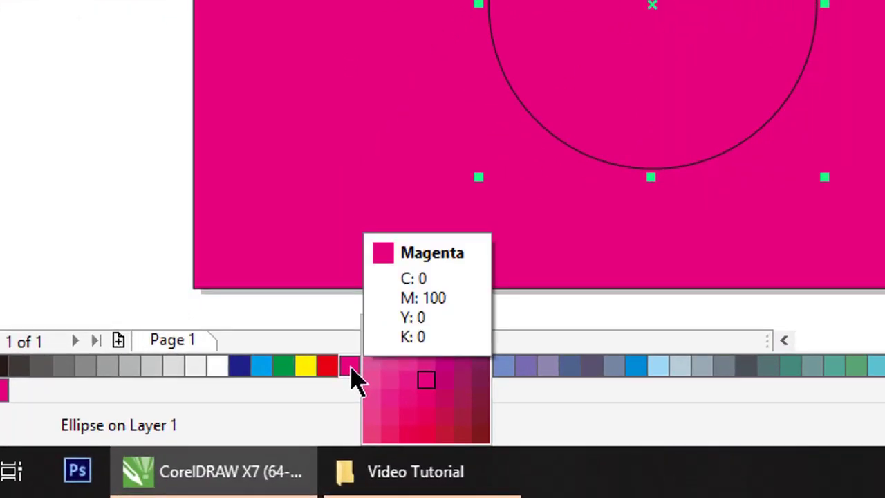
pyautogui.click(462, 381)
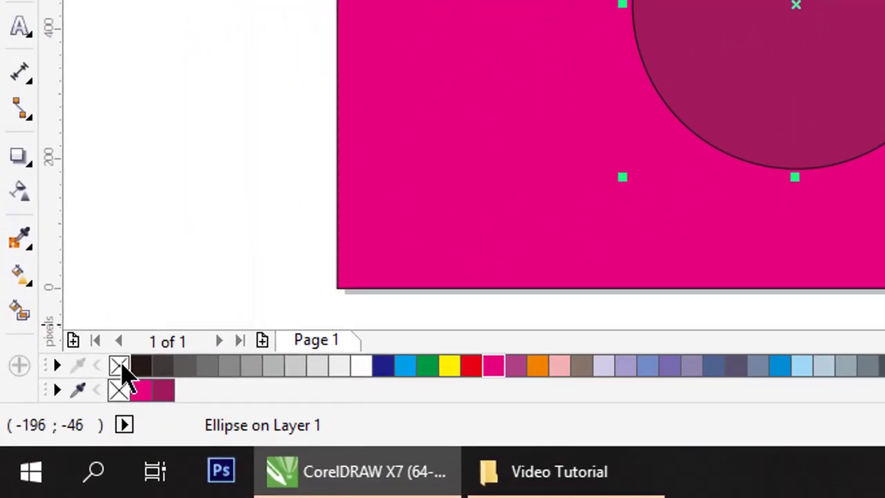
pyautogui.click(120, 366)
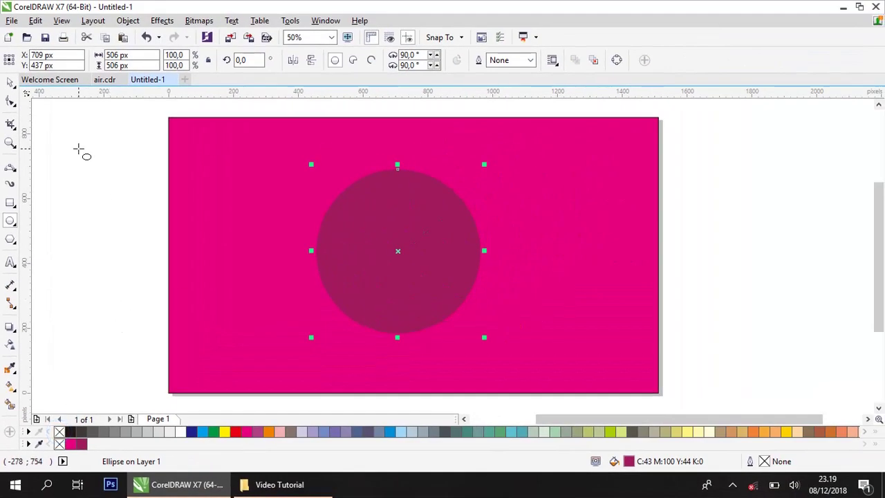
pyautogui.click(11, 82)
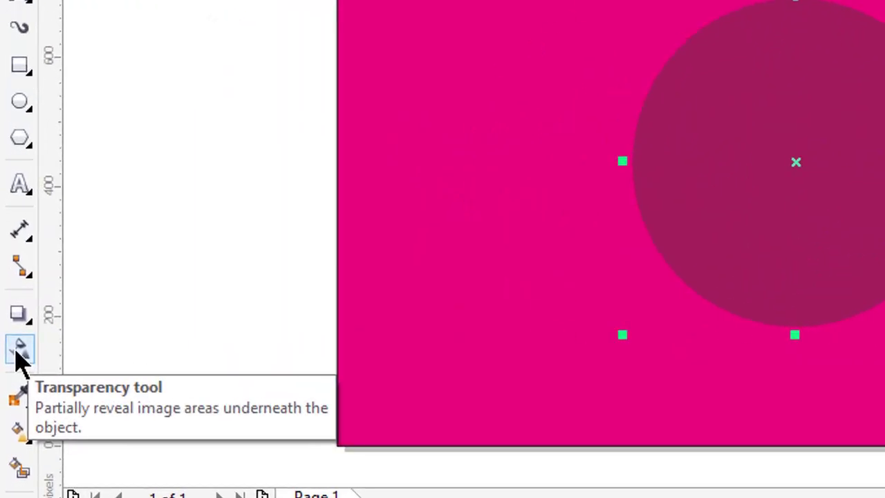
# Step: Apply a linear transparency to the circle, fading from its upper-right edge to fully transparent near the centre
pyautogui.click(19, 351)
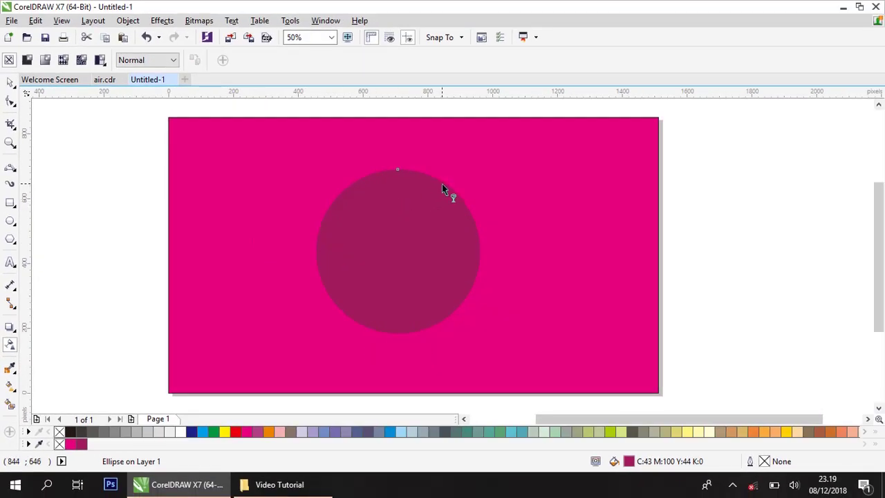
pyautogui.moveTo(442, 183); pyautogui.dragTo(345, 316)
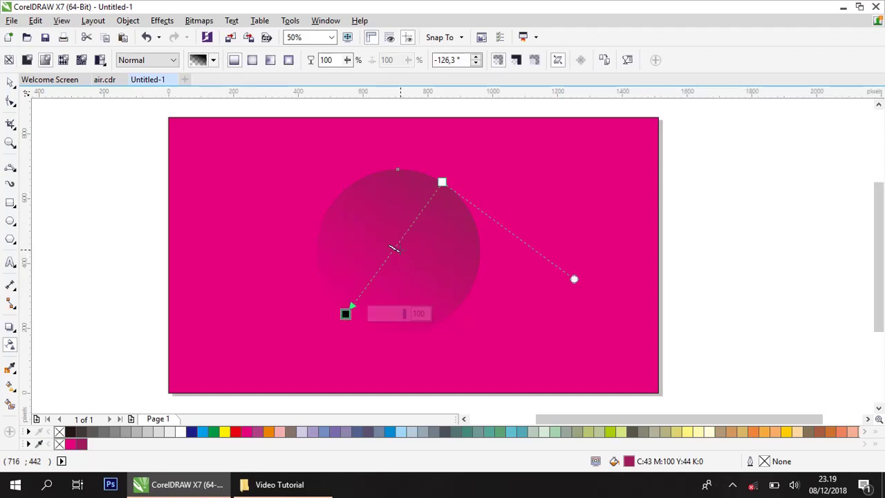
pyautogui.moveTo(346, 313); pyautogui.dragTo(376, 261)
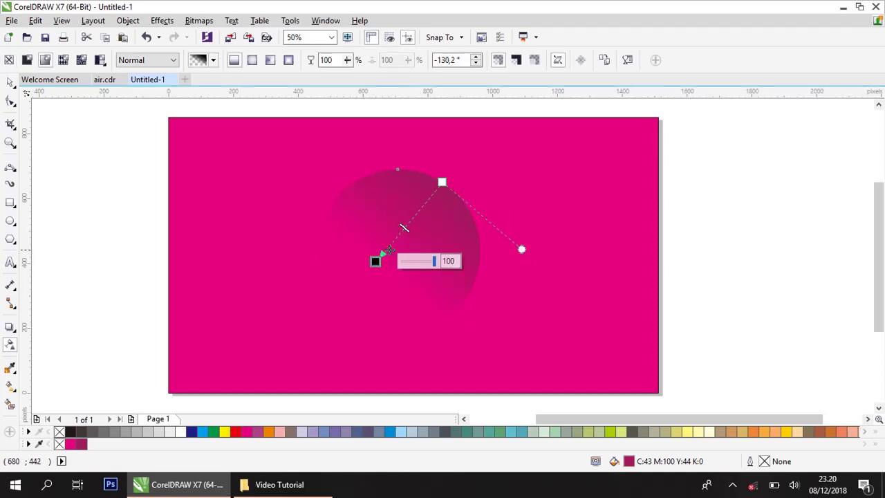
pyautogui.moveTo(405, 228); pyautogui.dragTo(412, 218)
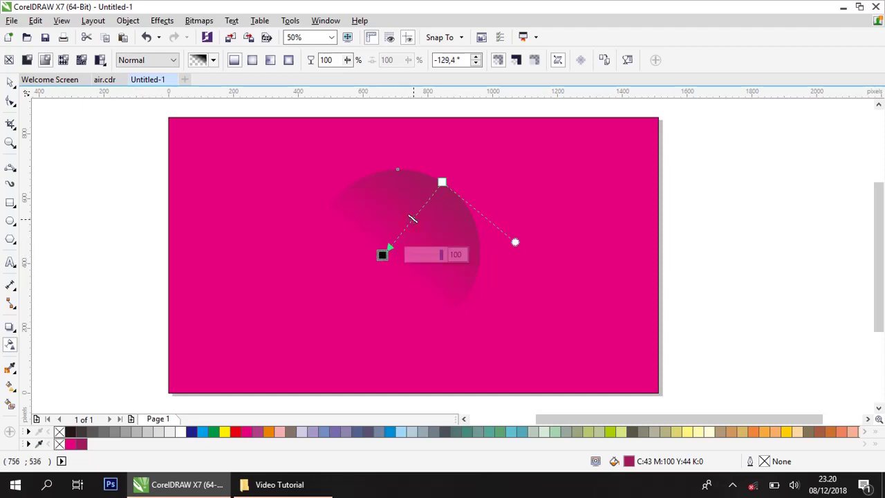
pyautogui.click(9, 82)
pyautogui.click(757, 221)
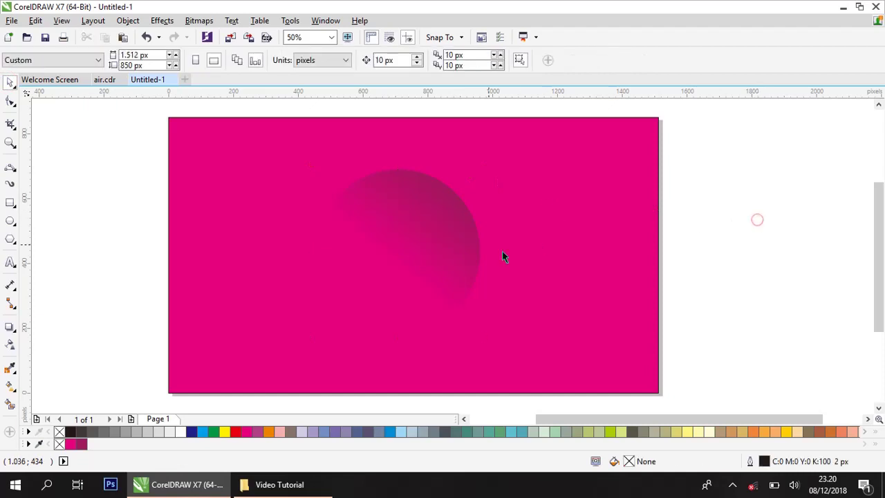
# Step: Duplicate the faded circle onto the right side of the page and rotate the copy by about 181°
pyautogui.click(420, 227)
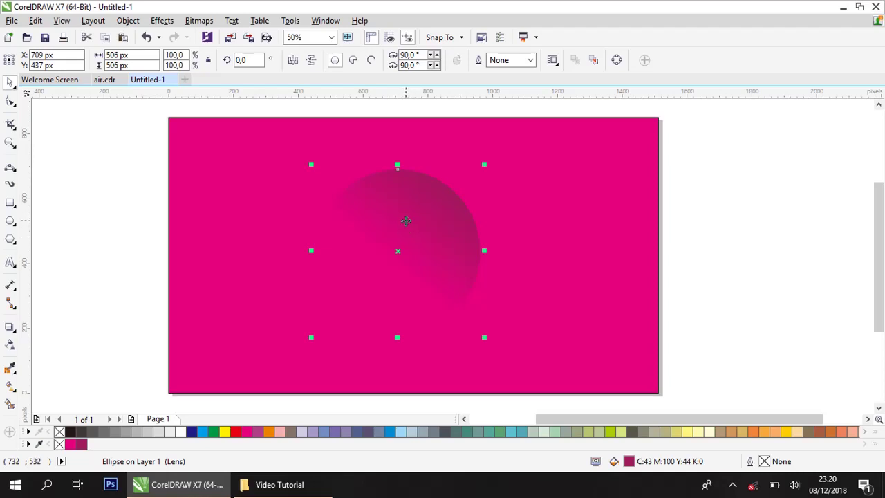
pyautogui.press('F10')
pyautogui.moveTo(404, 225); pyautogui.dragTo(686, 214)
pyautogui.click(778, 204)
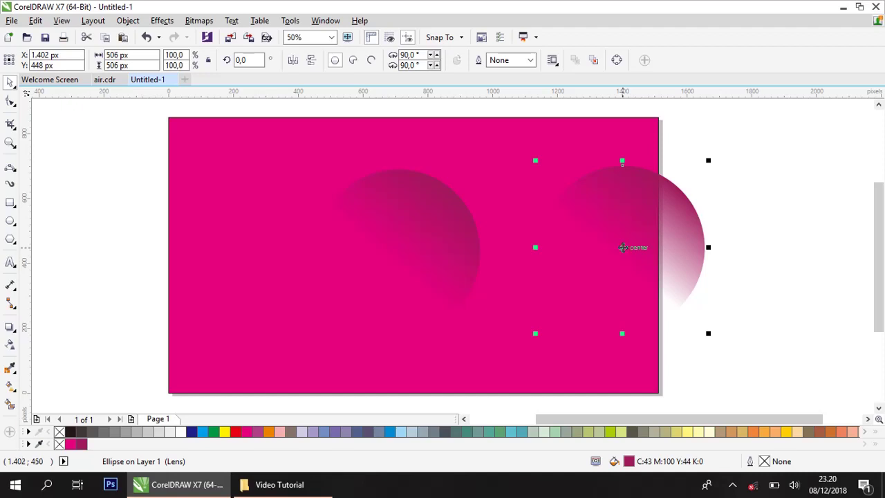
pyautogui.click(623, 248)
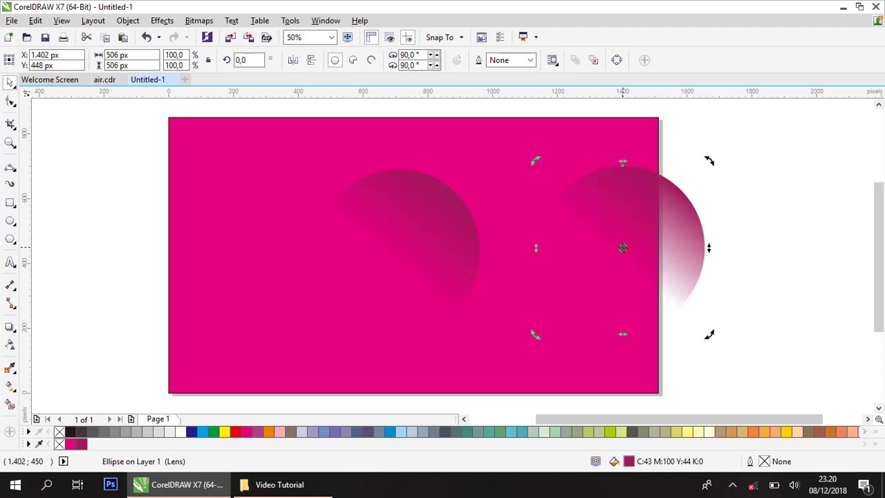
pyautogui.moveTo(709, 160); pyautogui.dragTo(561, 311)
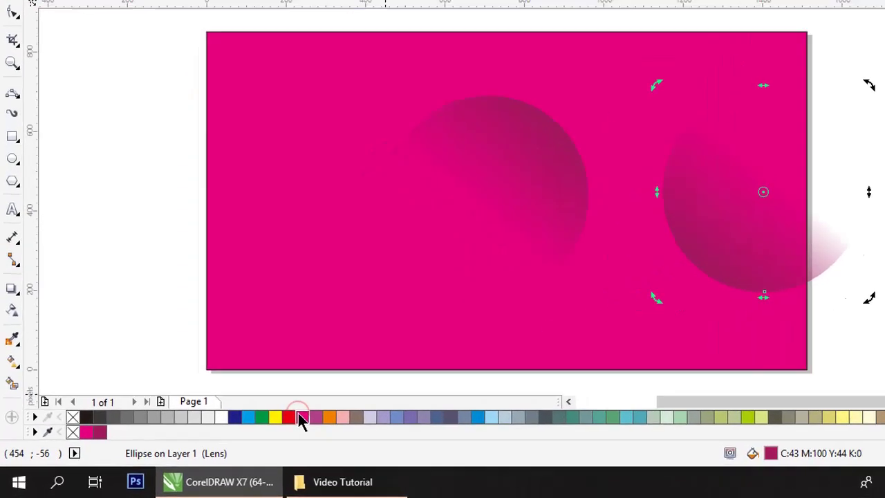
# Step: Recolour the rotated copy with the light pink shade C:1 M:82 Y:0 K:0 and place it over the original circle
pyautogui.click(246, 432)
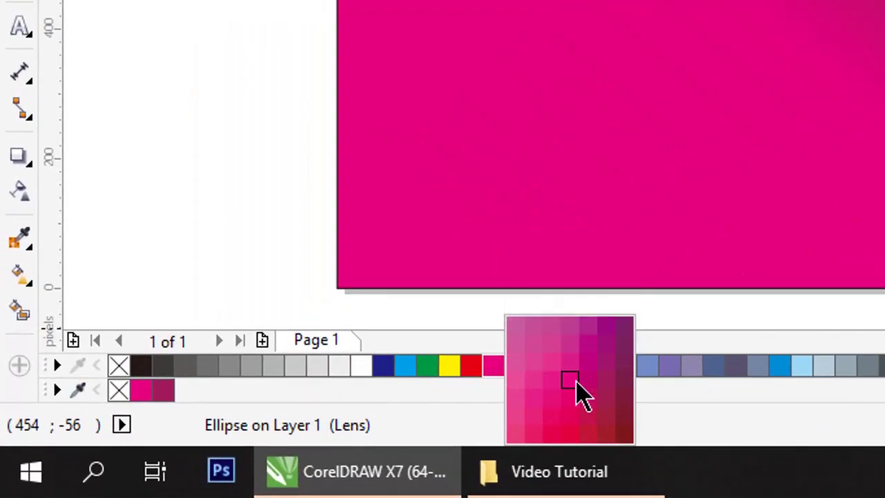
pyautogui.click(520, 385)
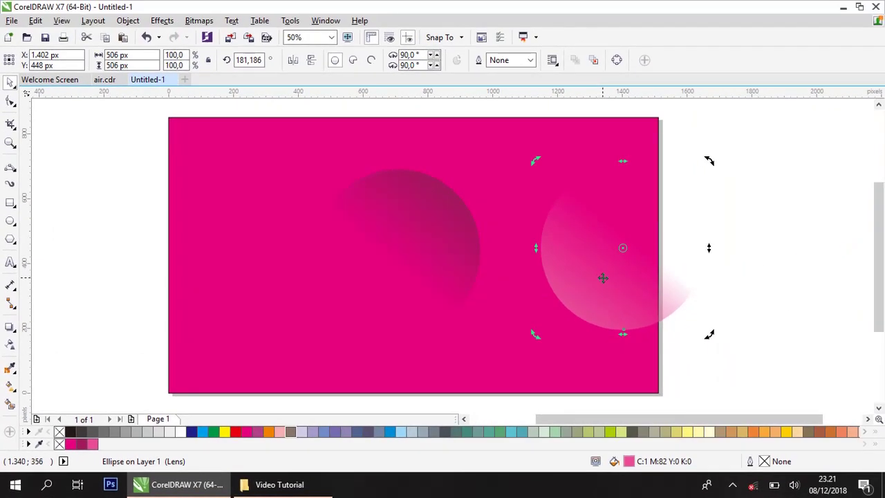
pyautogui.moveTo(604, 285); pyautogui.dragTo(380, 288)
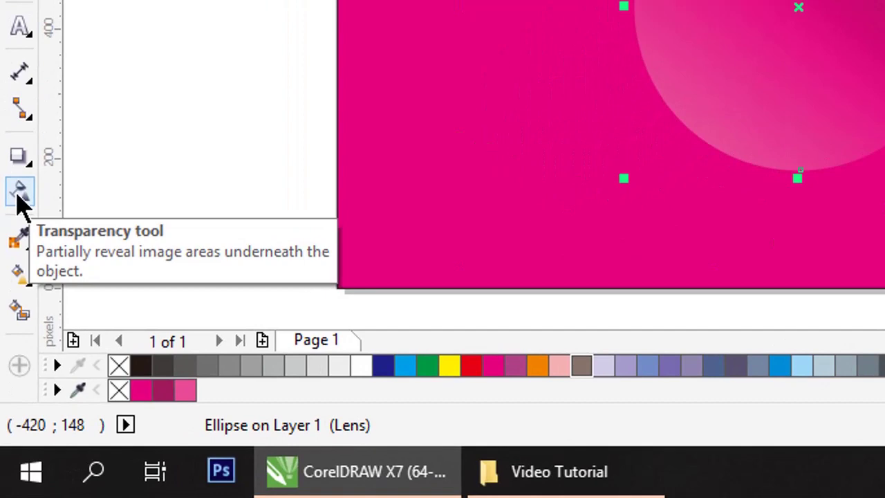
# Step: Shorten the pink circle's transparency gradient so it fades out below and left of the circle's centre
pyautogui.click(19, 196)
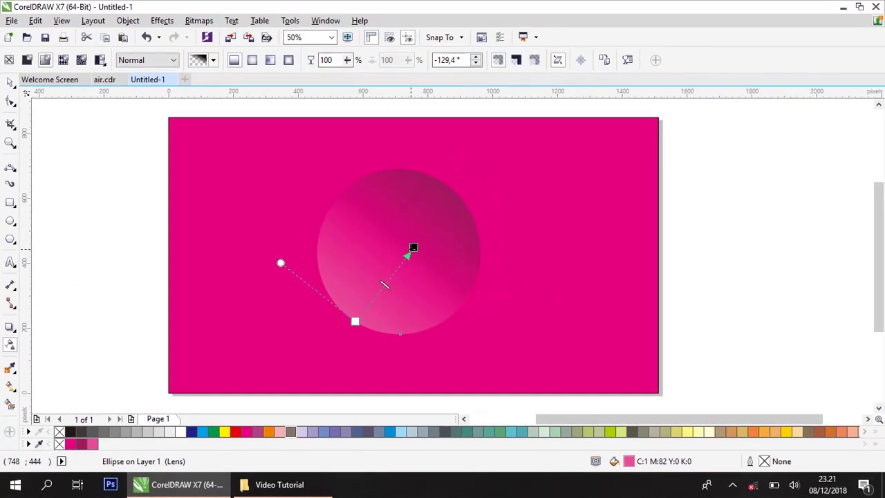
pyautogui.moveTo(413, 247); pyautogui.dragTo(393, 270)
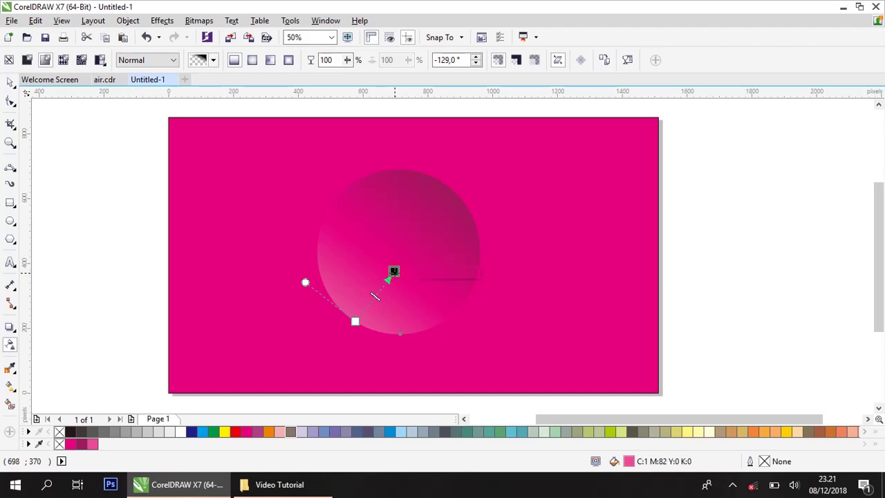
pyautogui.click(10, 83)
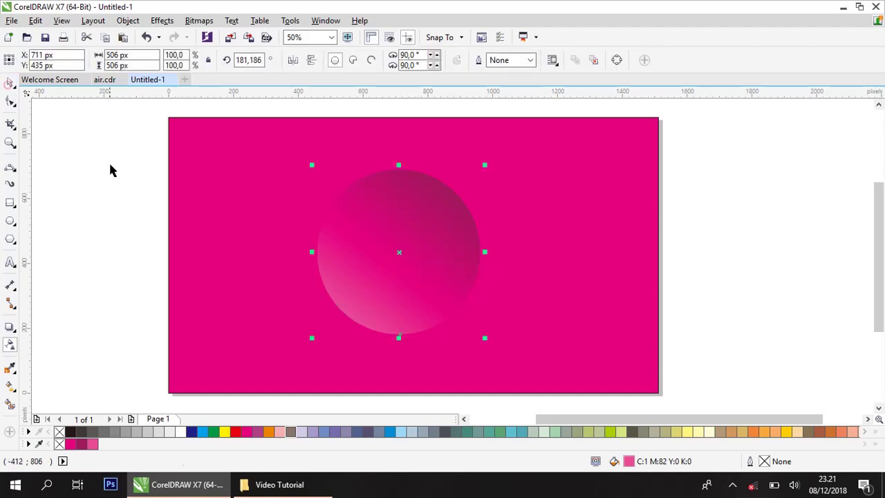
pyautogui.click(111, 170)
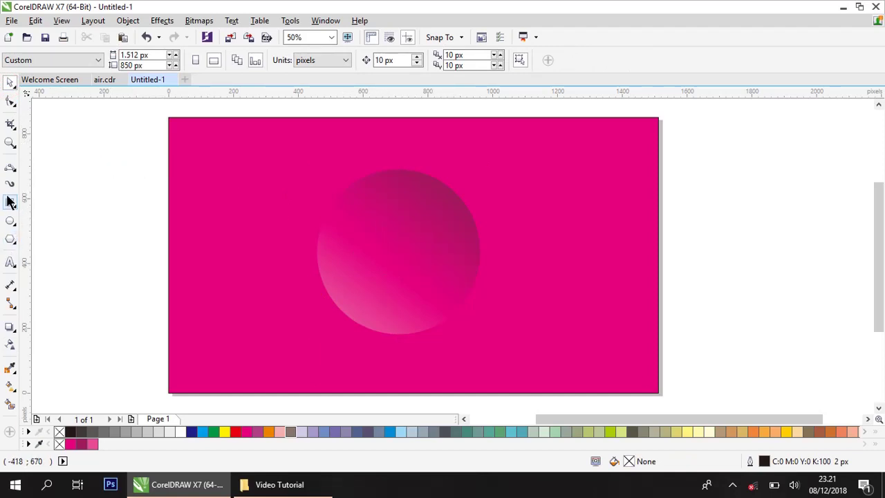
# Step: Draw a 3-Point Curve arching inside the circle's upper-right edge, about 264 px wide and 87 px high
pyautogui.click(10, 168)
pyautogui.click(10, 168)
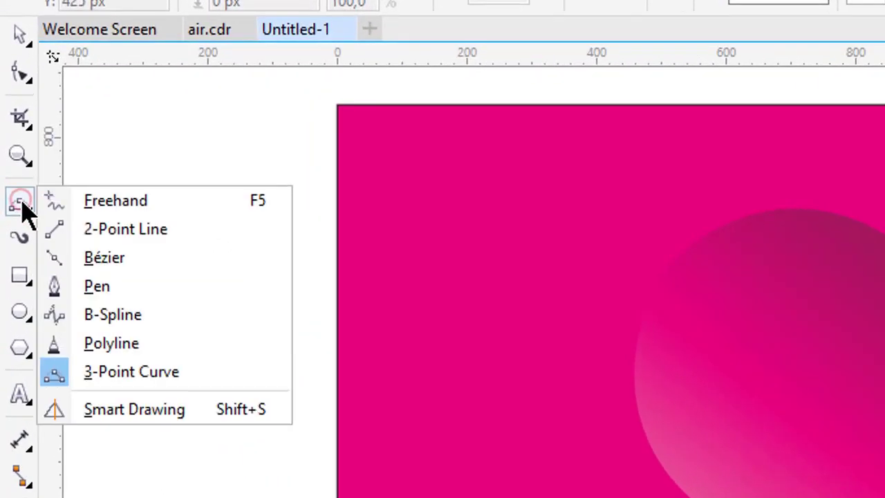
pyautogui.click(193, 379)
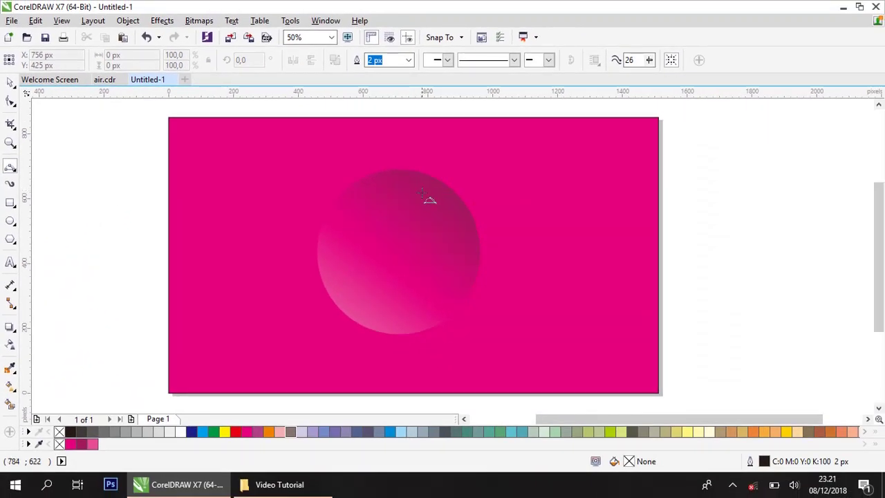
pyautogui.scroll(1, 429, 199)
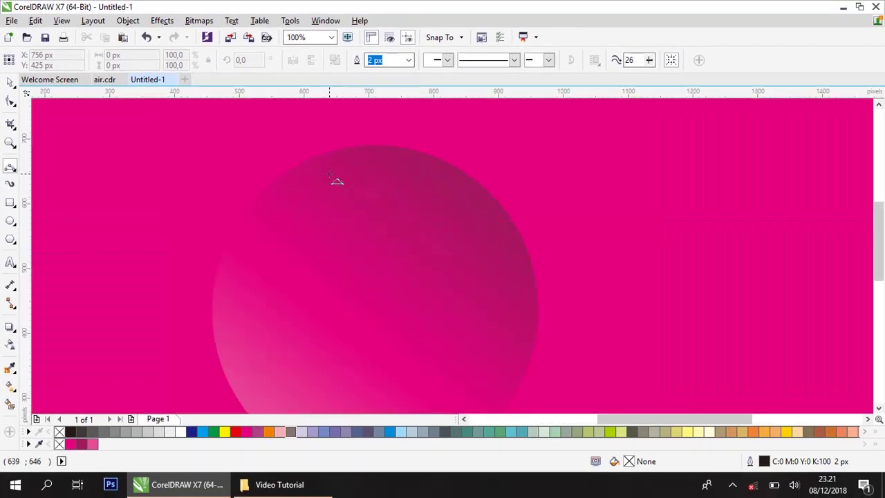
pyautogui.moveTo(330, 175); pyautogui.dragTo(501, 226)
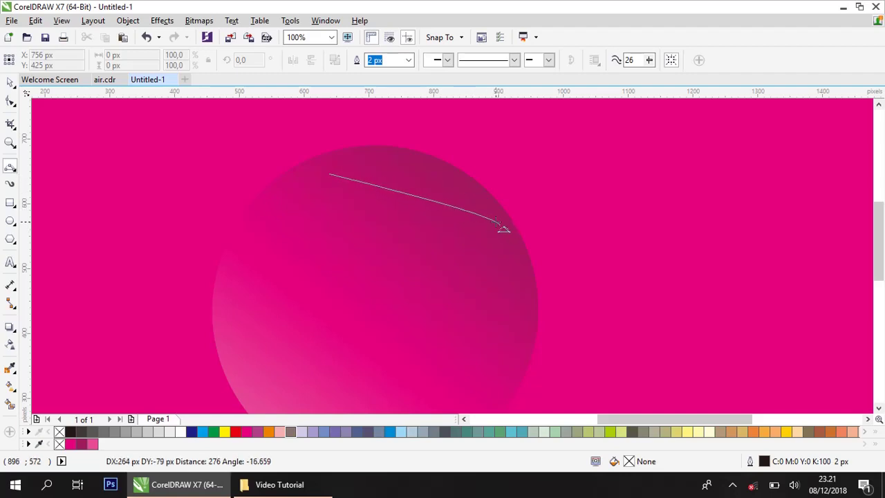
pyautogui.click(435, 183)
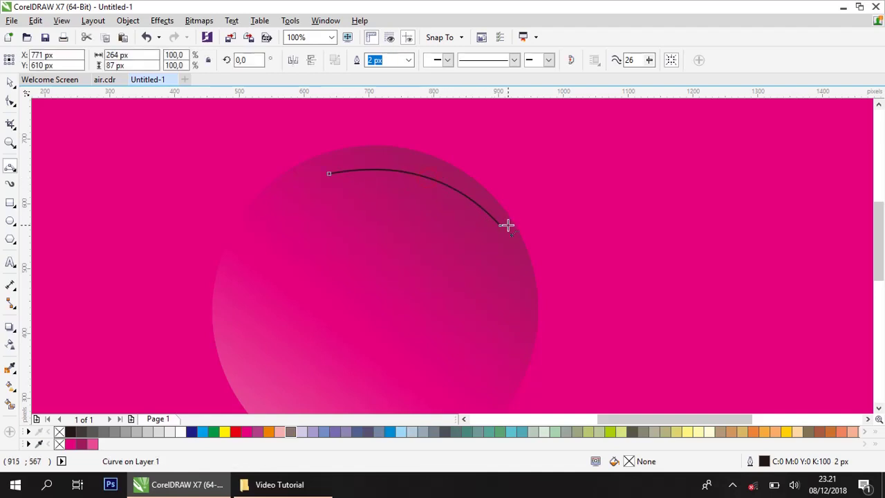
# Step: Continue the arc with connected 3-Point Curve segments into a closed, tapering highlight shape about 299 px wide and 215 px high
pyautogui.moveTo(501, 227); pyautogui.dragTo(523, 293)
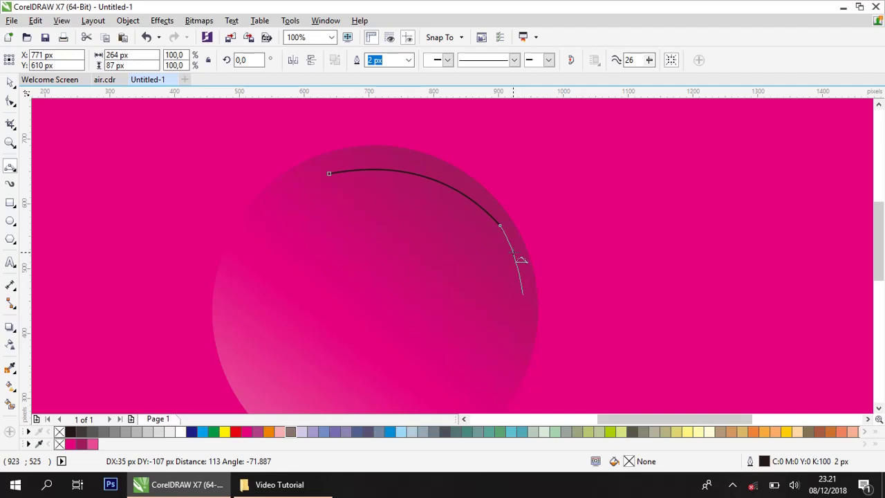
pyautogui.click(525, 268)
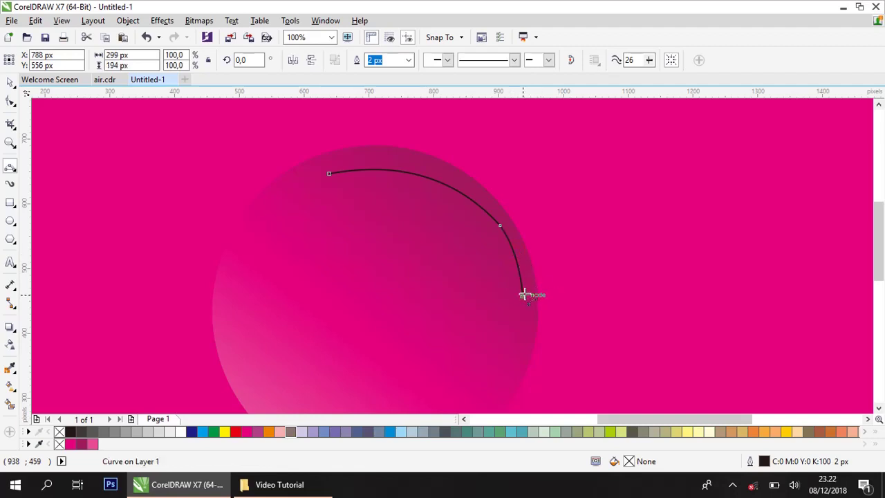
pyautogui.moveTo(523, 294); pyautogui.dragTo(491, 300)
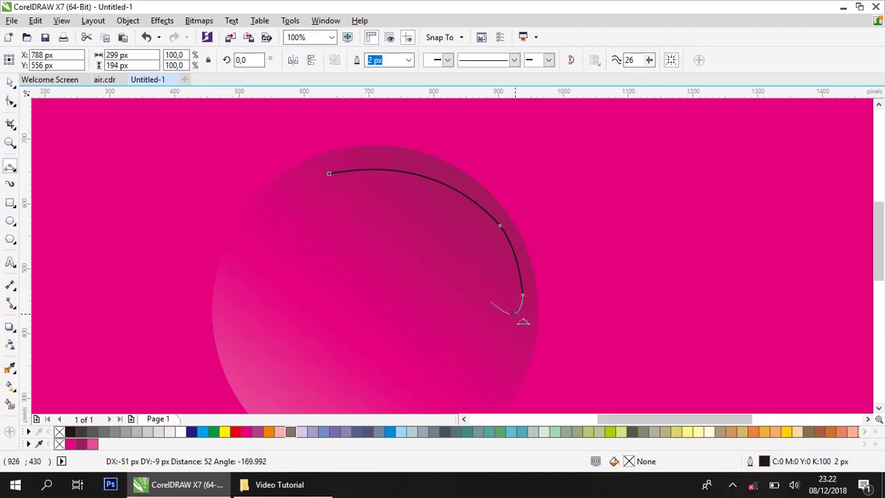
pyautogui.click(498, 311)
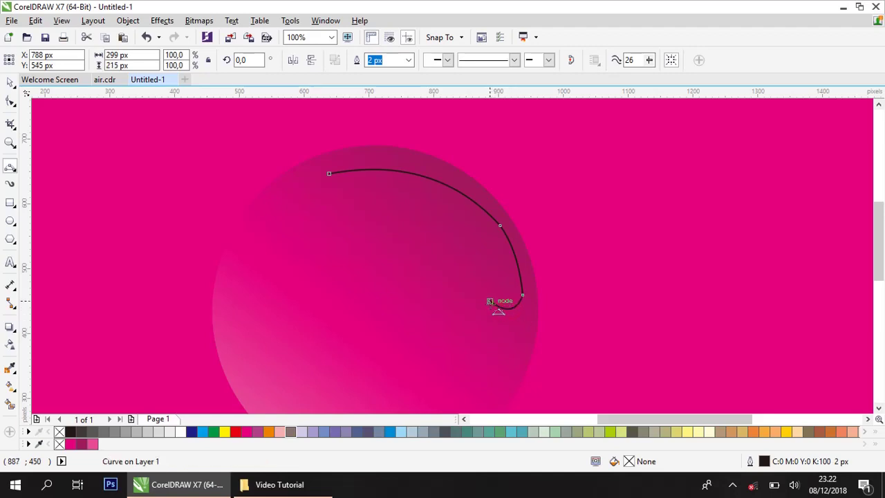
pyautogui.moveTo(489, 301); pyautogui.dragTo(437, 211)
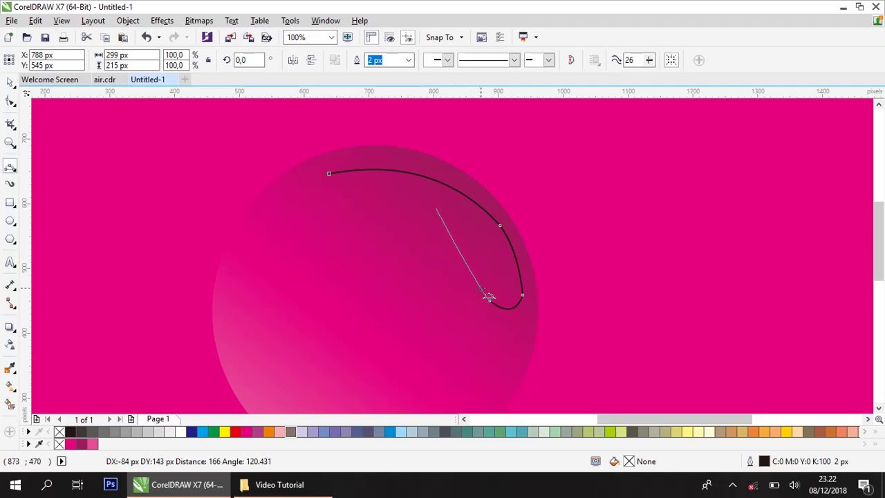
pyautogui.click(465, 266)
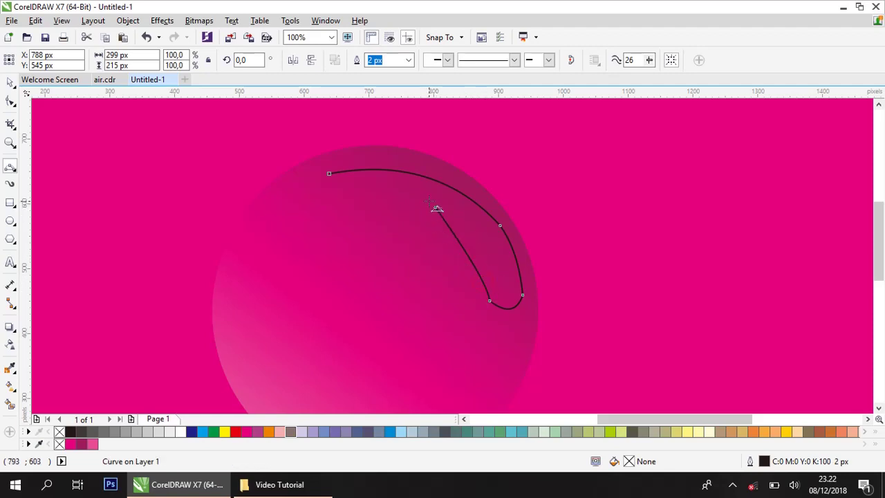
pyautogui.moveTo(434, 207); pyautogui.dragTo(329, 174)
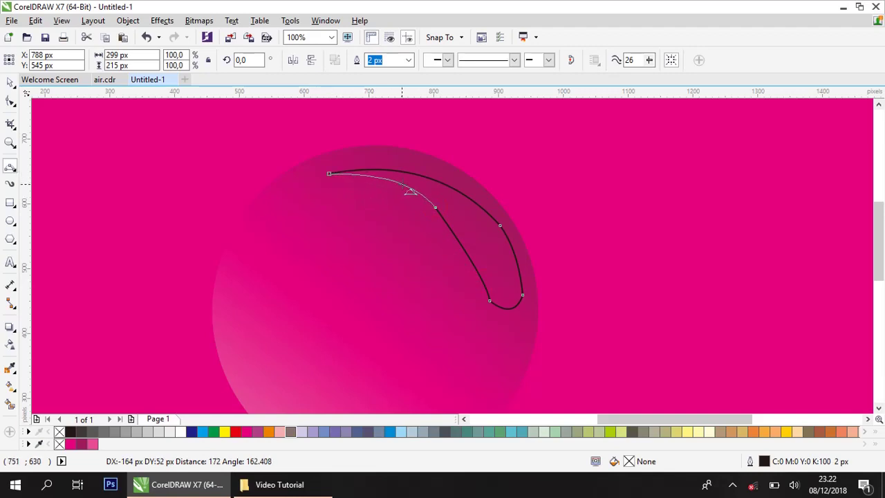
pyautogui.click(409, 192)
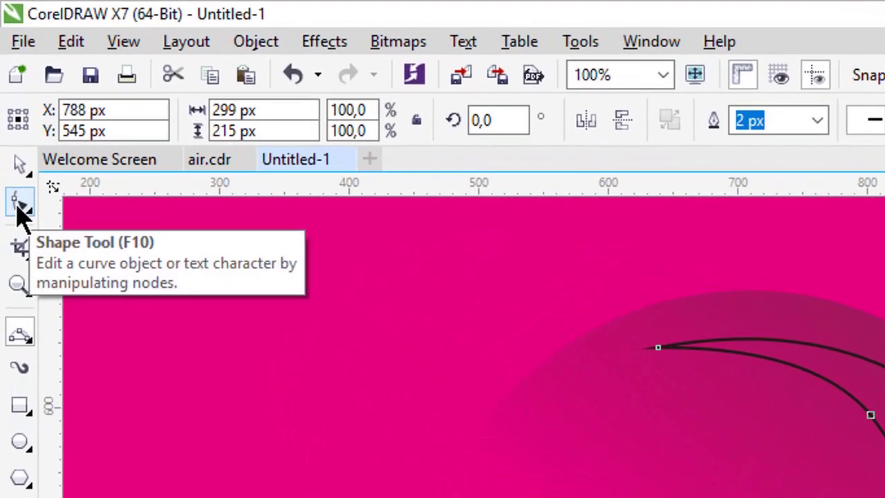
# Step: Refine the highlight outline by bulging its outer arc, deleting the lower inner node and smoothing the rounded end and inner edge
pyautogui.click(20, 211)
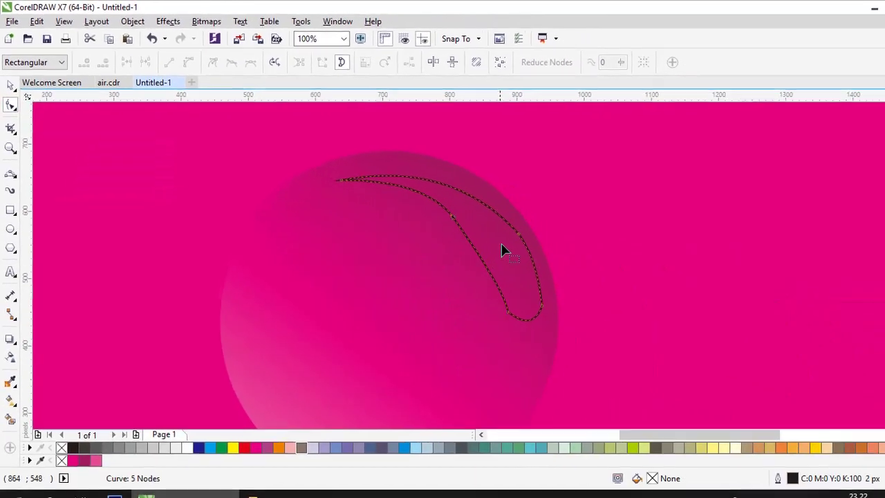
pyautogui.click(499, 228)
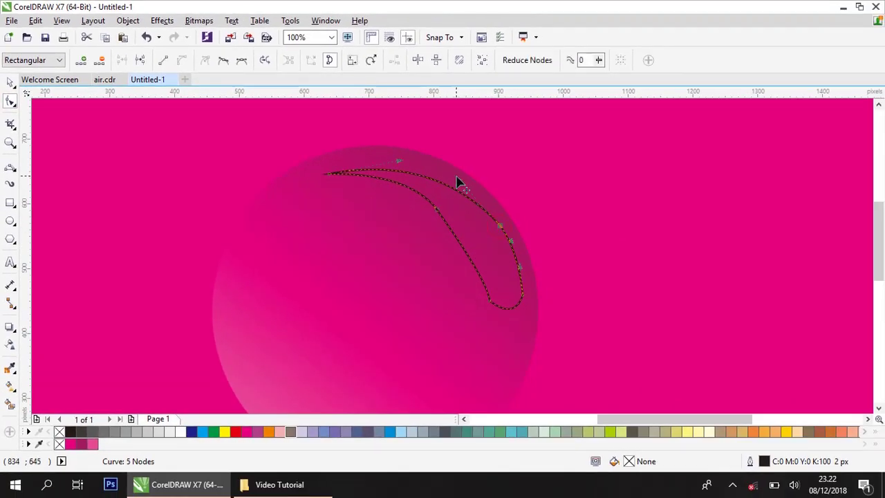
pyautogui.moveTo(458, 182); pyautogui.dragTo(450, 166)
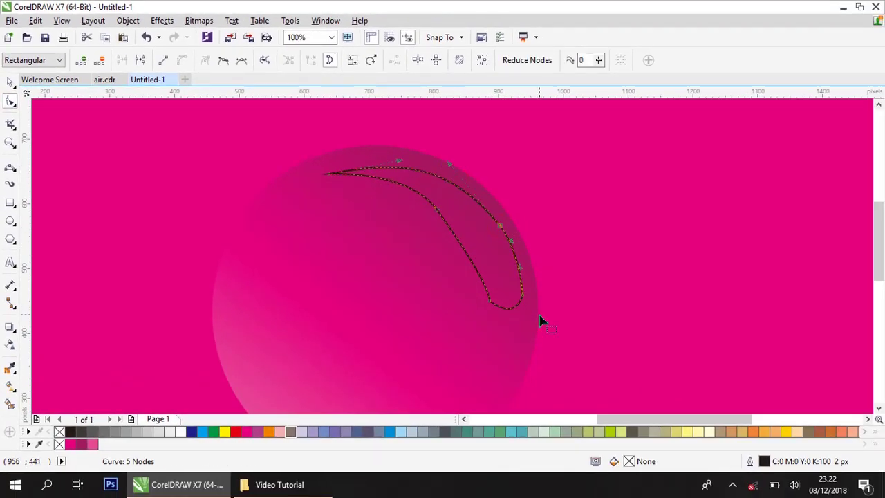
pyautogui.click(490, 305)
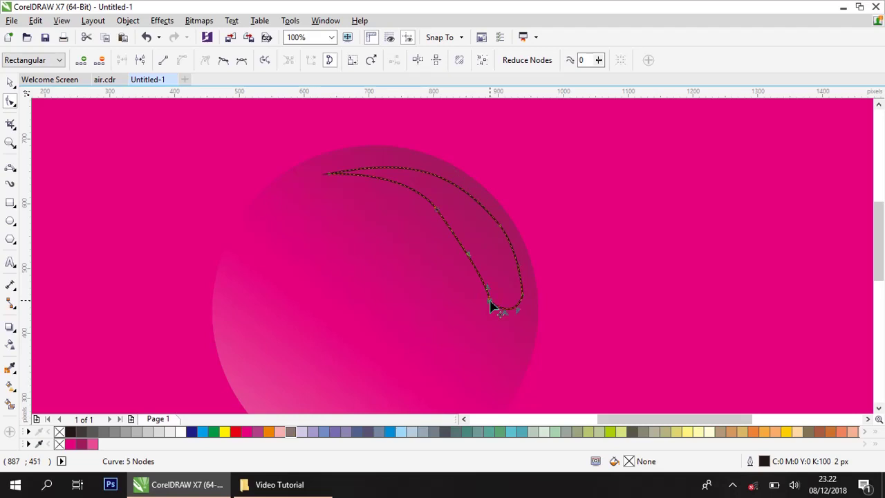
pyautogui.press('Delete')
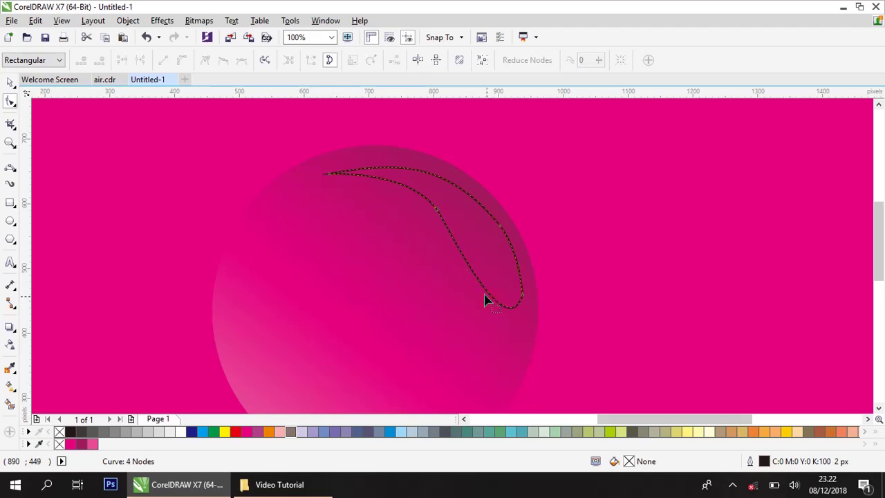
pyautogui.click(437, 213)
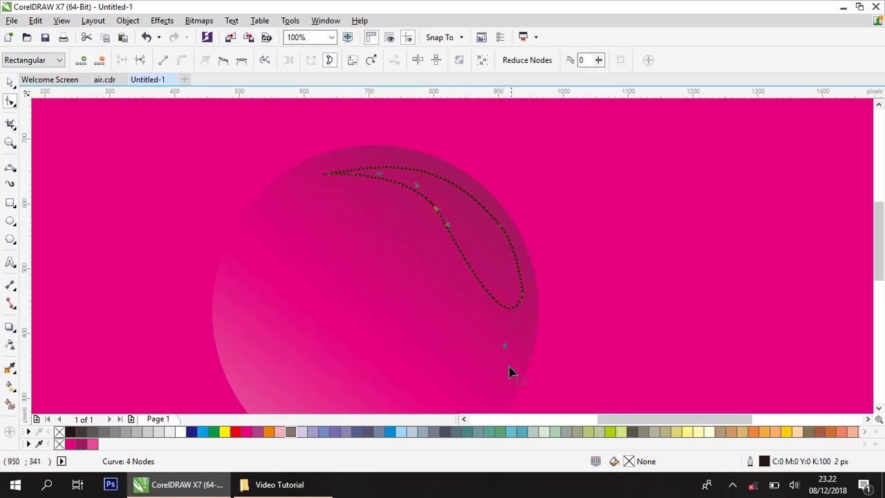
pyautogui.moveTo(504, 353); pyautogui.dragTo(490, 336)
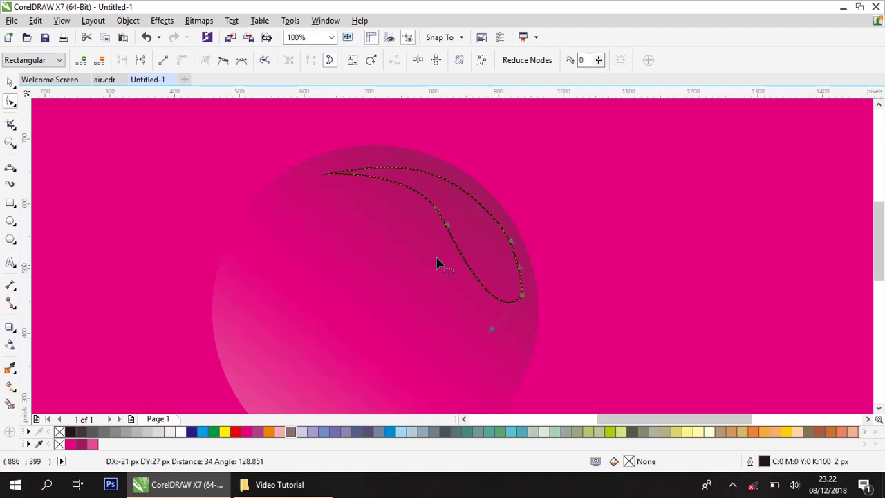
pyautogui.moveTo(439, 213); pyautogui.dragTo(488, 260)
# Step: Fill the highlight shape with white and remove its outline
pyautogui.scroll(-1, 488, 261)
pyautogui.scroll(-1, 408, 265)
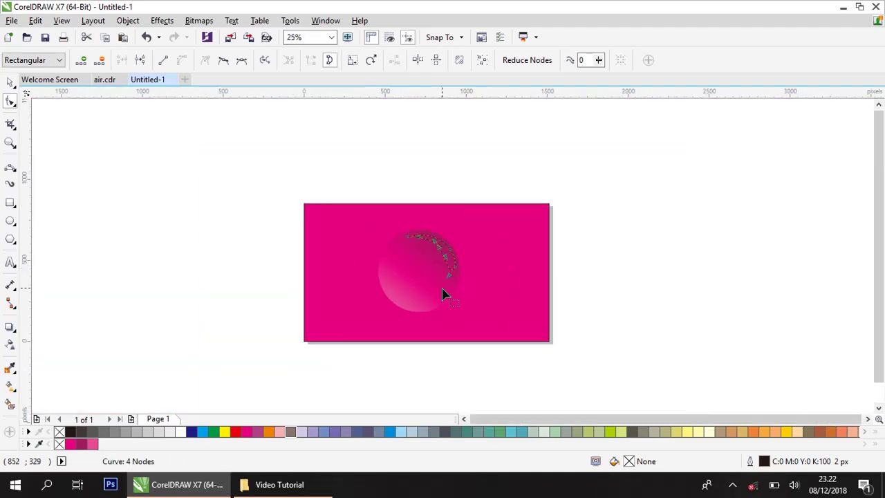
pyautogui.click(9, 83)
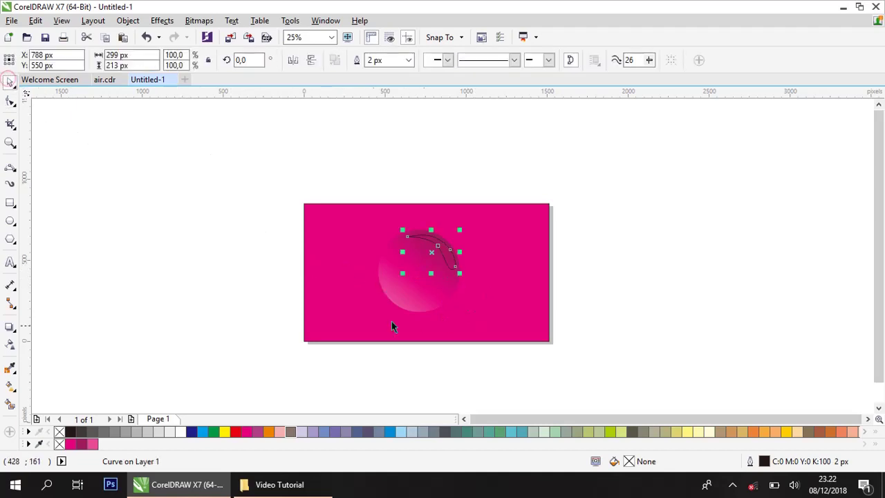
pyautogui.click(181, 432)
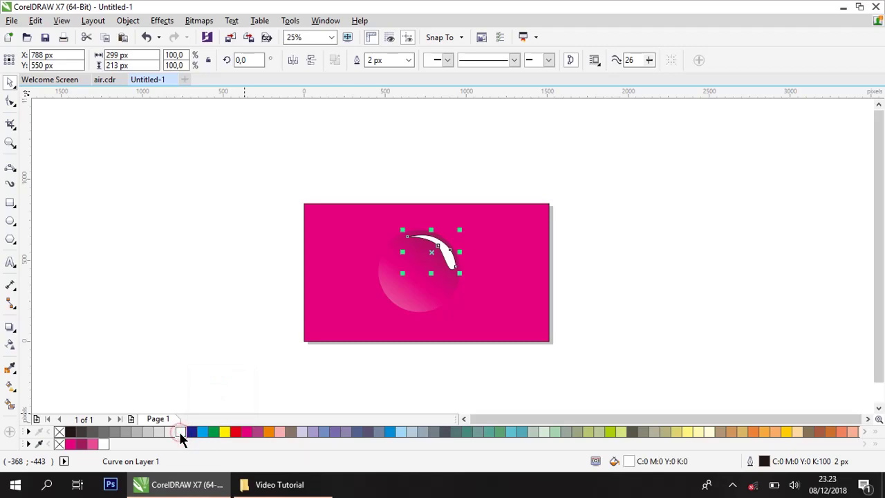
pyautogui.rightClick(60, 434)
pyautogui.click(166, 293)
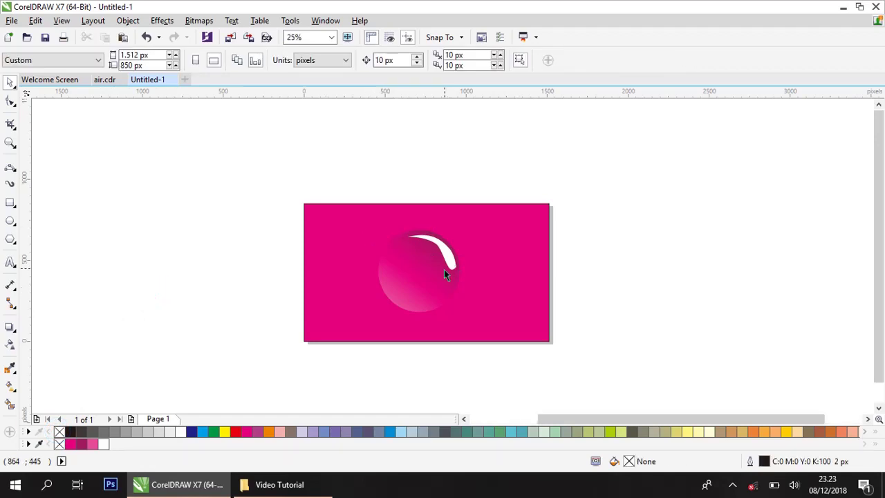
# Step: Apply a uniform transparency to the white highlight so the circle shows through it
pyautogui.scroll(1, 444, 270)
pyautogui.click(455, 241)
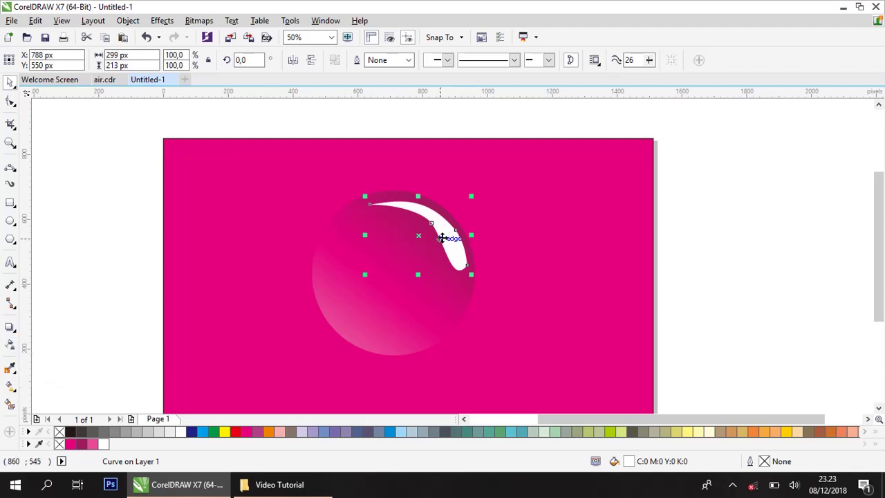
pyautogui.click(10, 344)
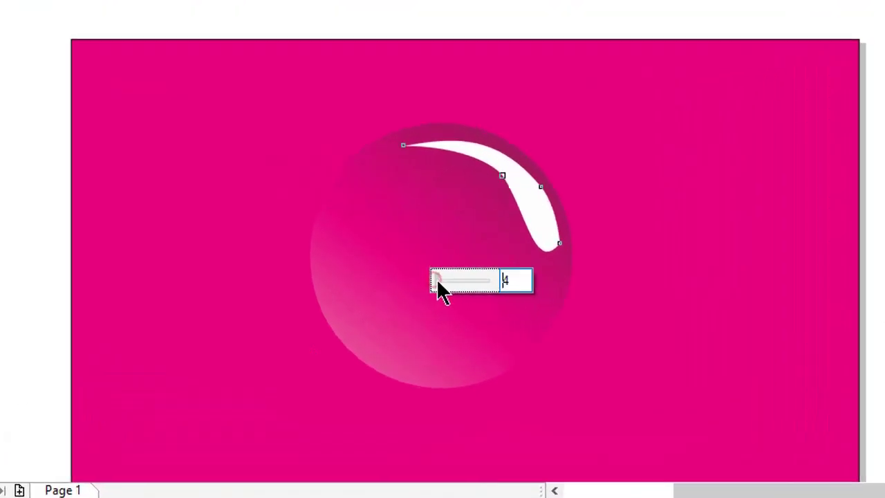
pyautogui.moveTo(436, 279); pyautogui.dragTo(493, 277)
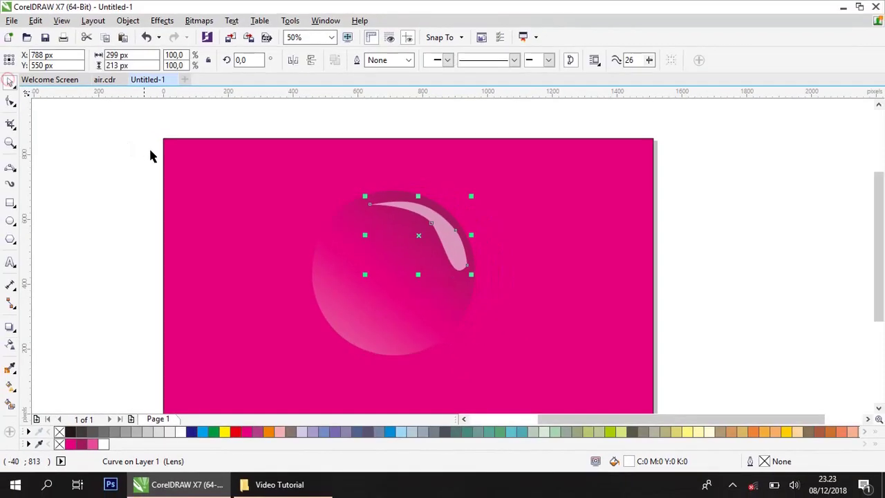
pyautogui.click(149, 151)
# Step: Draw a 3-Point Curve along the circle's lower-left edge, about 277 px wide and 270 px high
pyautogui.scroll(-1, 283, 184)
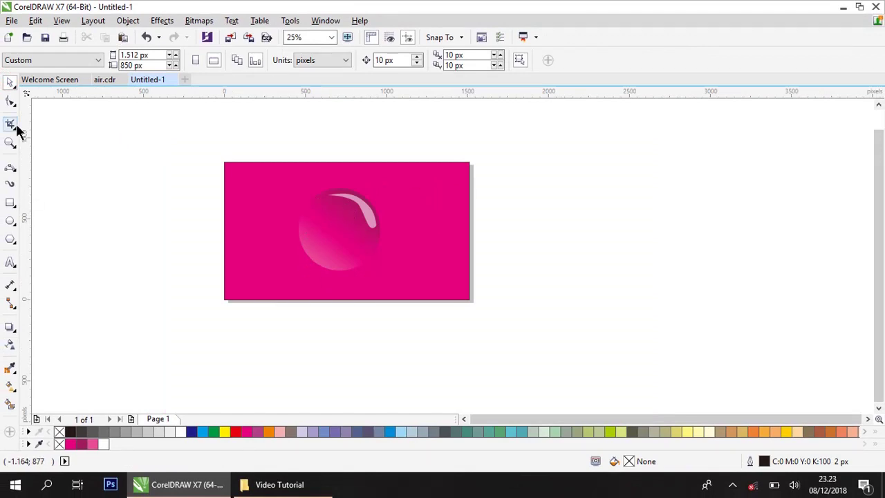
pyautogui.click(8, 168)
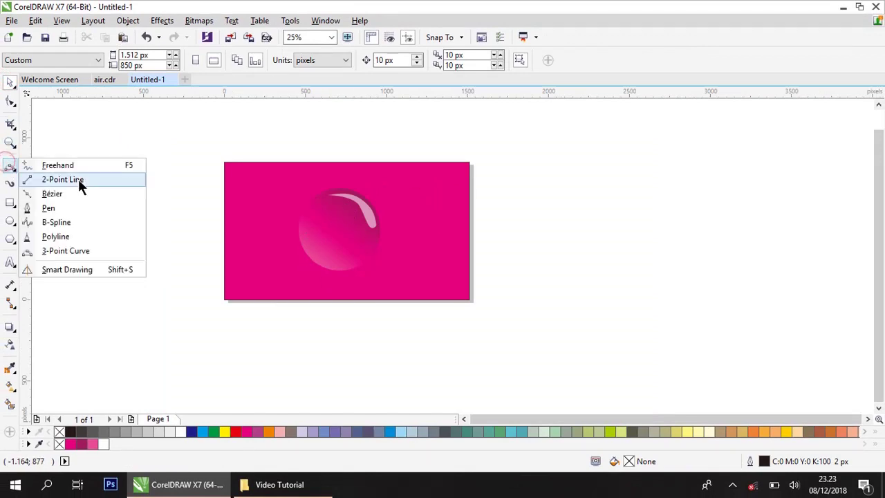
pyautogui.click(100, 251)
pyautogui.scroll(2, 277, 259)
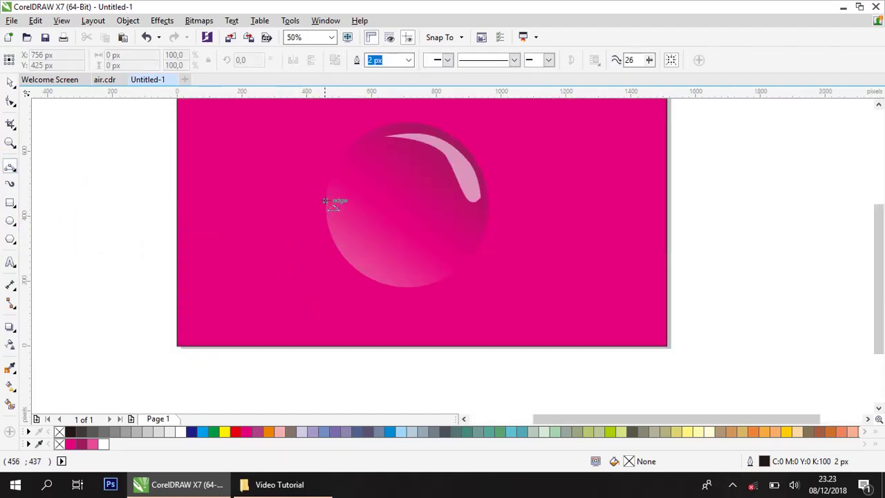
pyautogui.moveTo(325, 200); pyautogui.dragTo(415, 286)
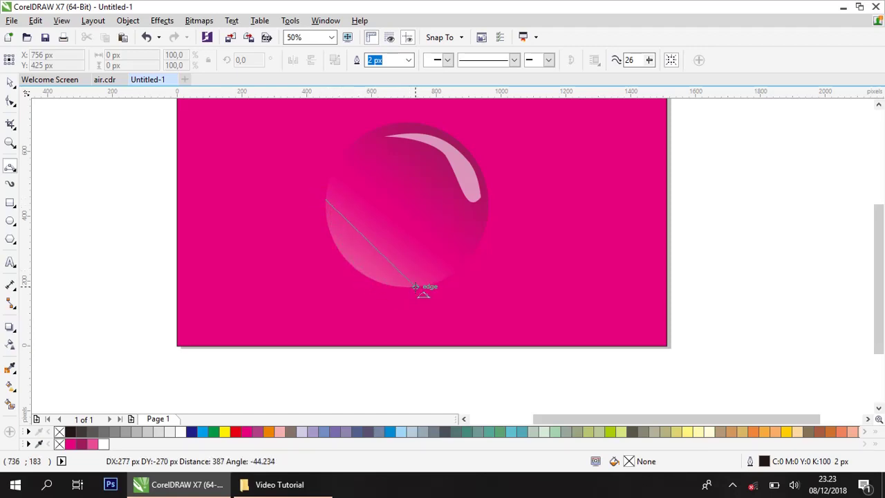
pyautogui.click(349, 264)
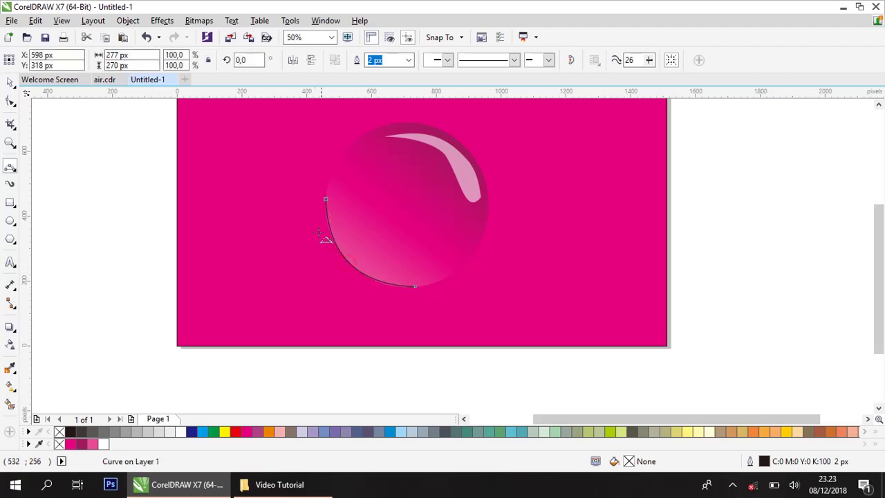
# Step: Extend the lower-left curve into a closed cone with a rounded tip pointing down-left, about 417 px wide and 387 px high overall
pyautogui.moveTo(325, 200); pyautogui.dragTo(282, 304)
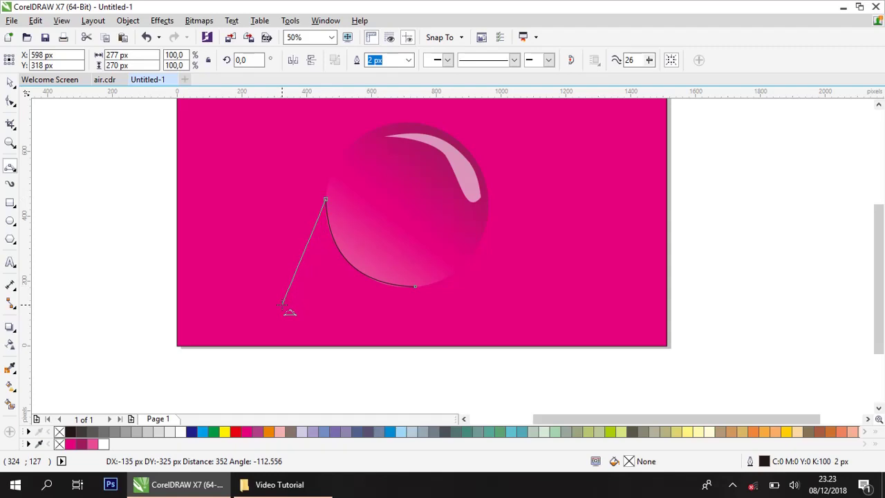
pyautogui.click(282, 304)
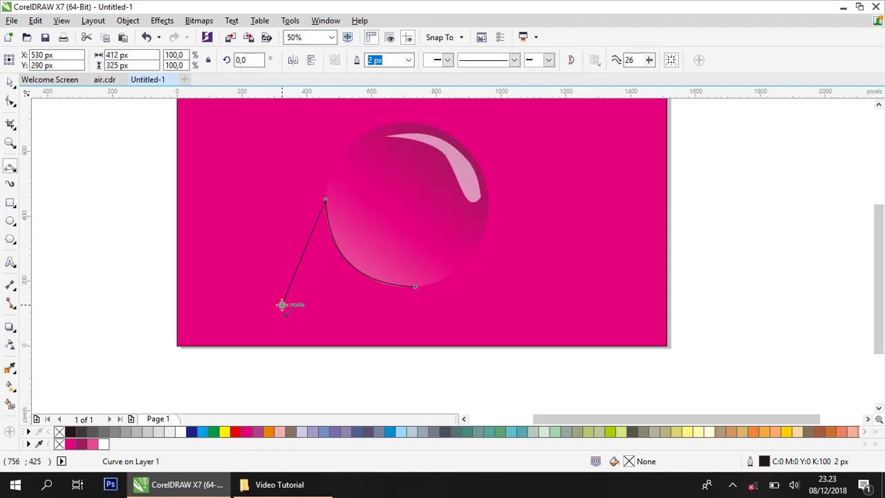
pyautogui.moveTo(282, 304); pyautogui.dragTo(300, 321)
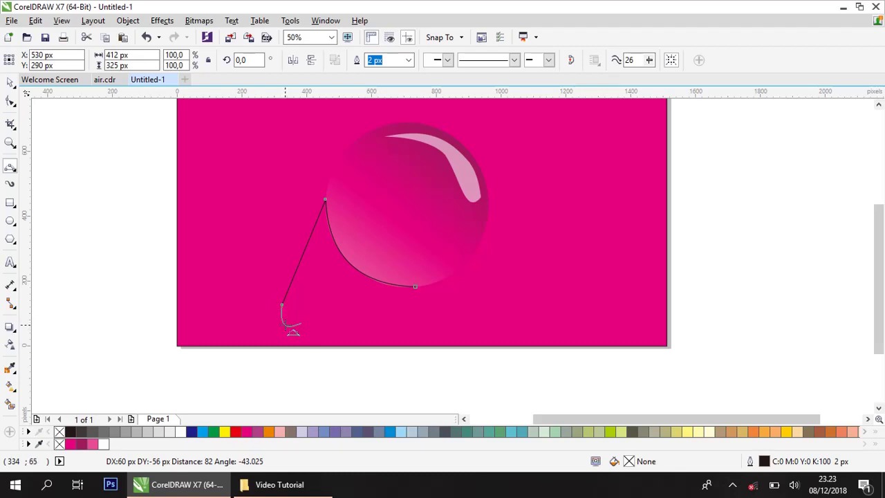
pyautogui.click(290, 327)
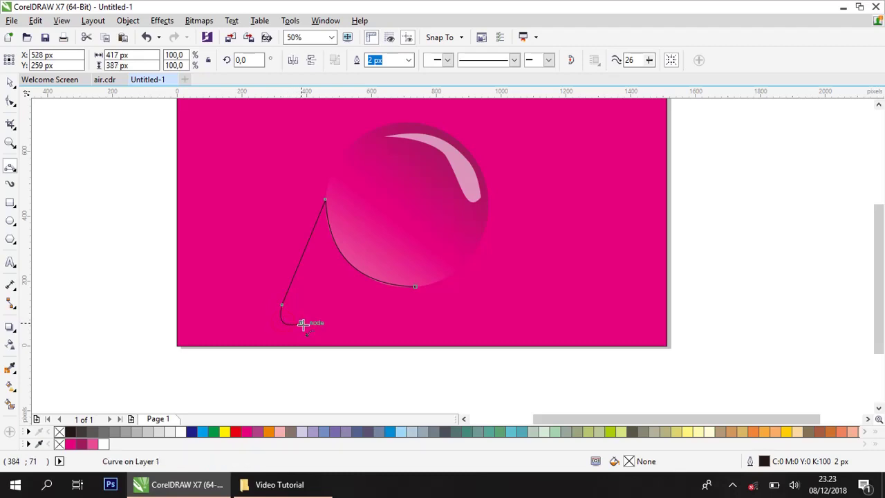
pyautogui.moveTo(302, 323); pyautogui.dragTo(415, 287)
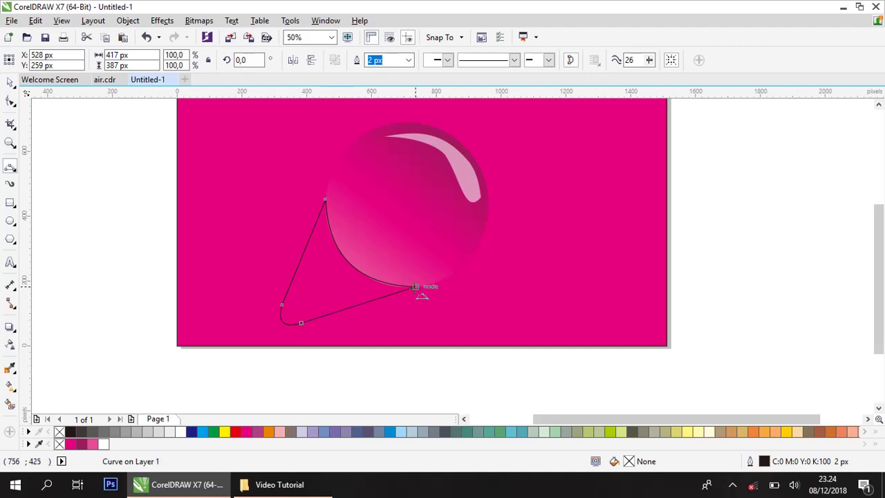
# Step: Fill the cone shape with black and remove its outline
pyautogui.click(11, 82)
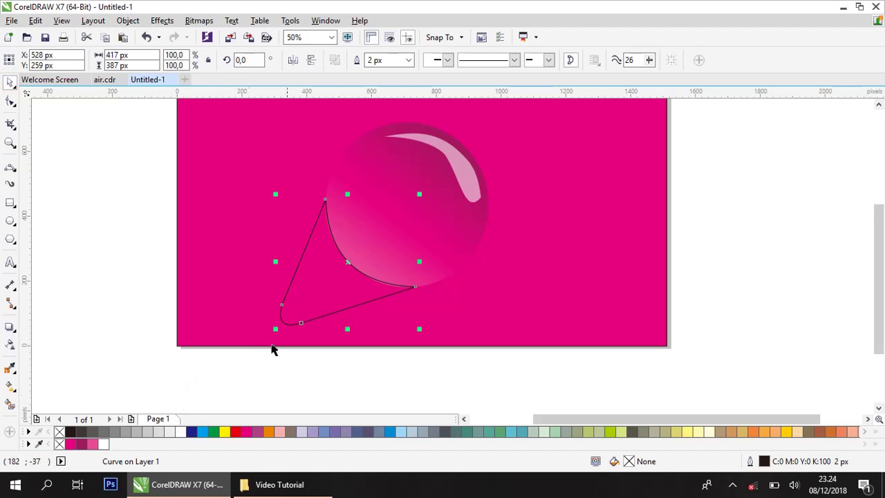
pyautogui.click(71, 432)
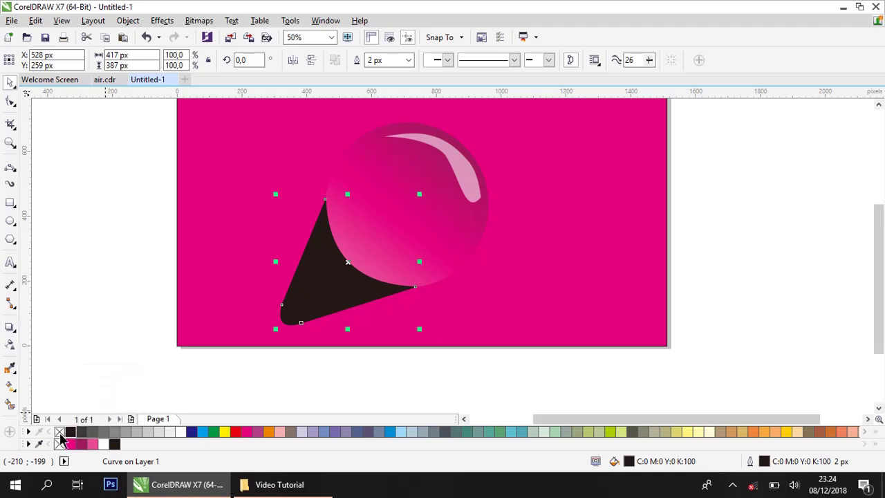
pyautogui.rightClick(60, 437)
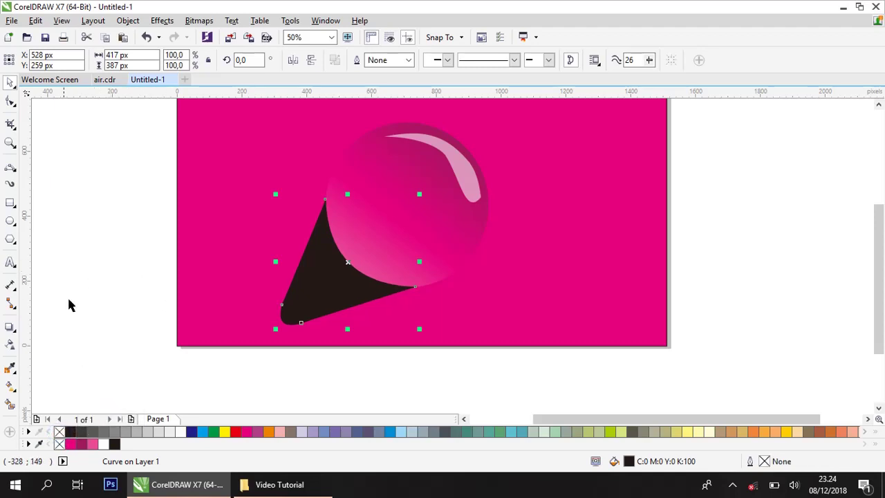
# Step: Apply a fountain transparency to the black cone, angled about 47° from its tip to the circle's upper-right edge, fading toward the tip
pyautogui.click(10, 346)
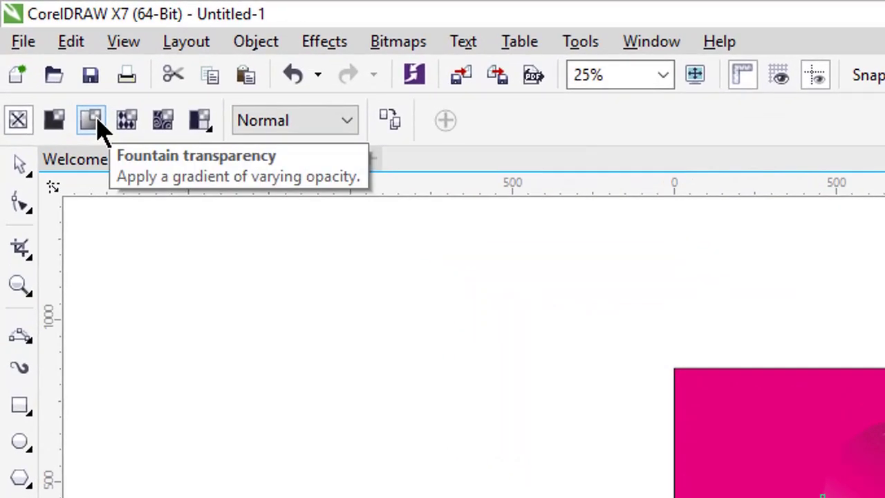
pyautogui.click(94, 121)
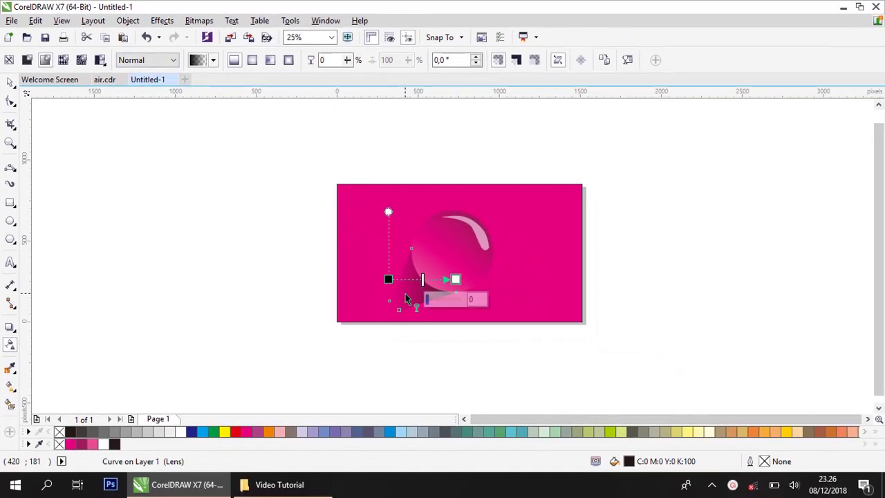
pyautogui.scroll(1, 431, 313)
pyautogui.moveTo(372, 265); pyautogui.dragTo(379, 327)
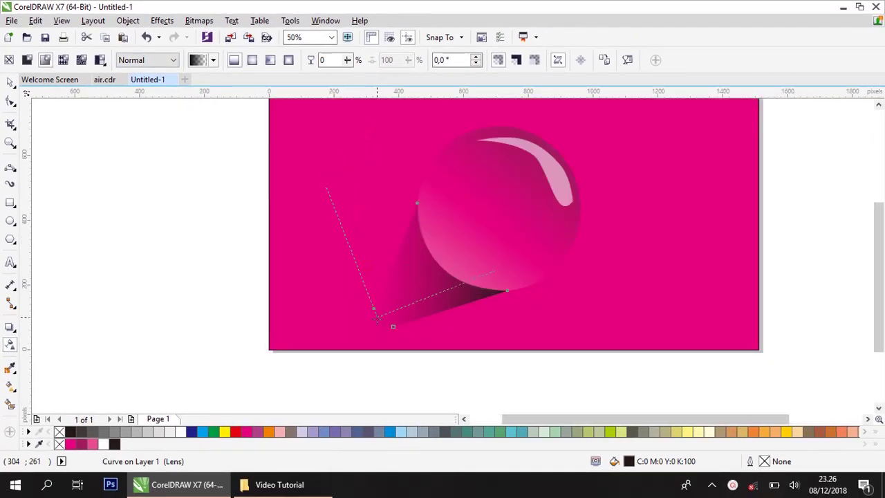
pyautogui.moveTo(507, 266)
pyautogui.mouseDown()
pyautogui.moveTo(463, 281)
pyautogui.moveTo(454, 264)
pyautogui.moveTo(469, 237)
pyautogui.mouseUp()
pyautogui.moveTo(469, 237); pyautogui.dragTo(555, 150)
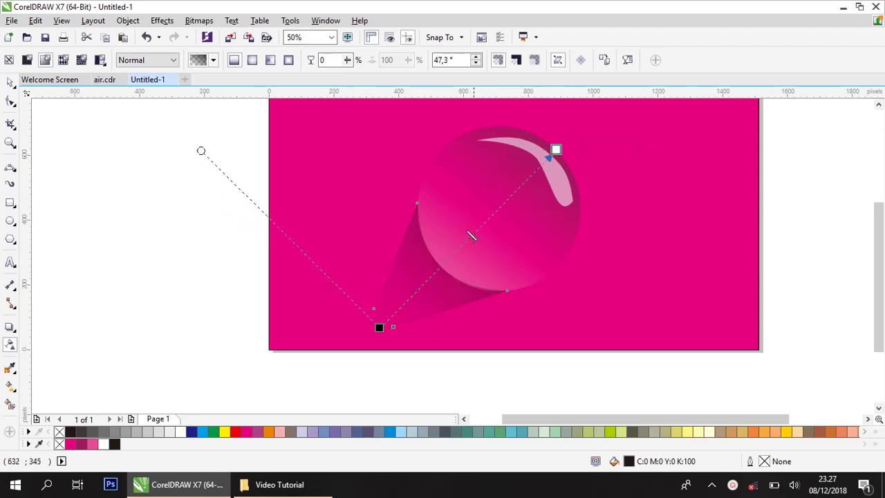
pyautogui.moveTo(379, 327); pyautogui.dragTo(385, 319)
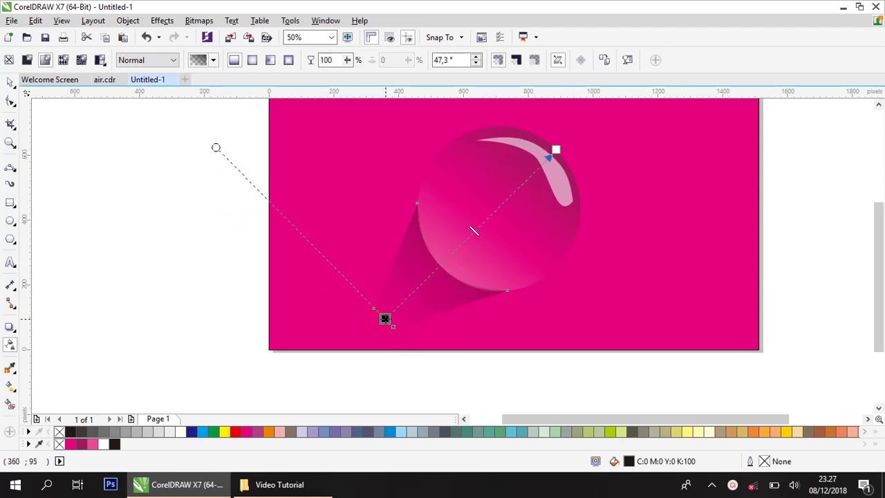